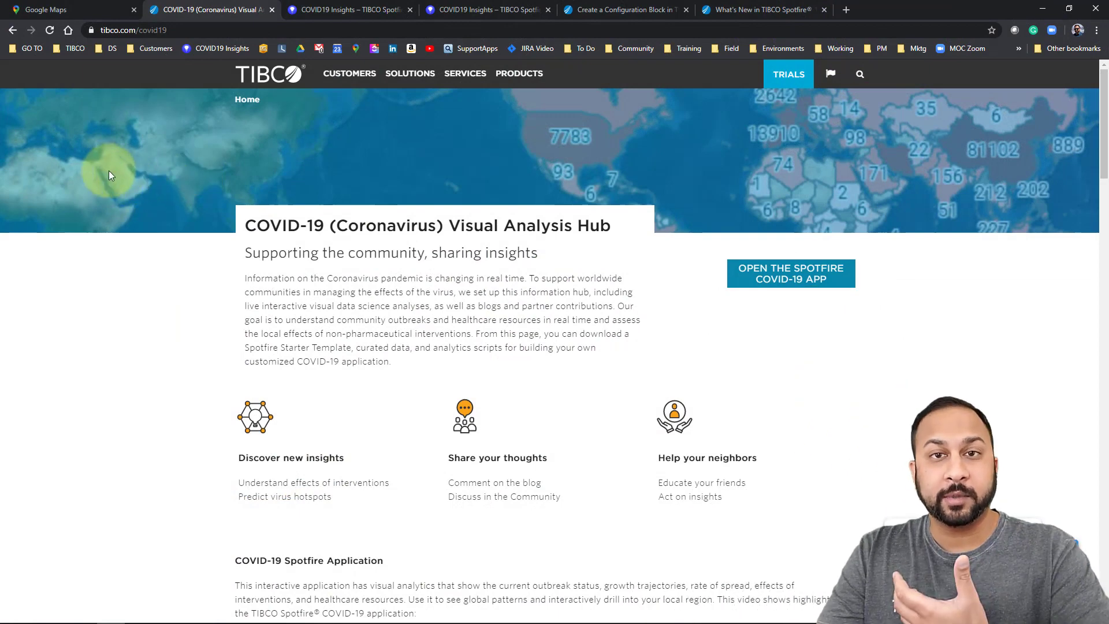
Scroll through the COVID-19 hub page's gallery and starter-template sections.
scroll(311, 173, "down", 1)
scroll(312, 173, "down", 1)
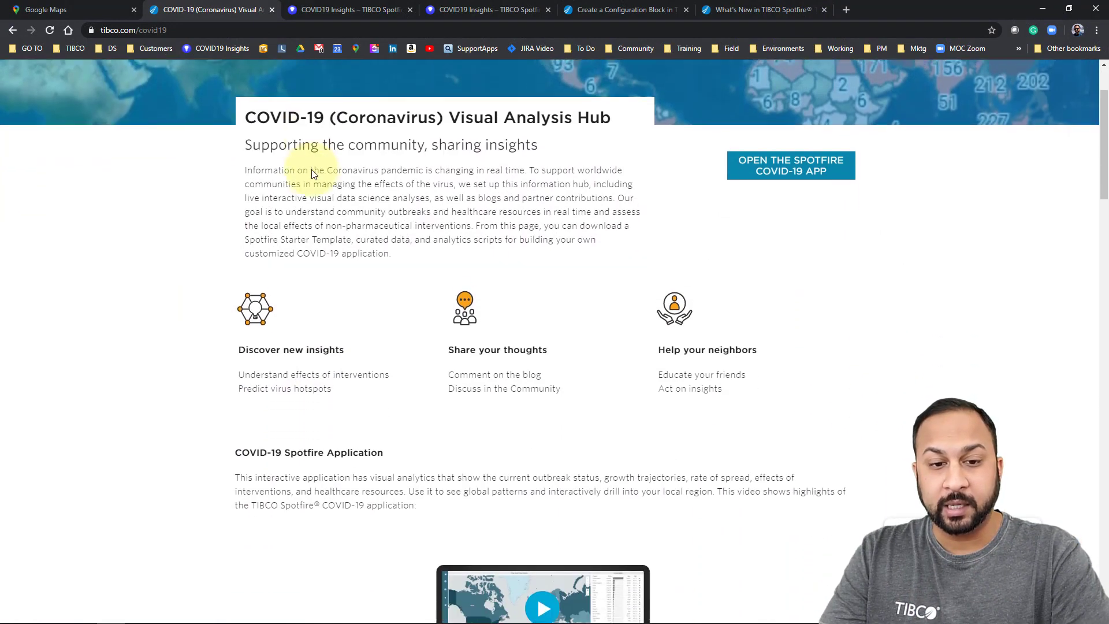
scroll(324, 174, "down", 1)
scroll(328, 176, "down", 8)
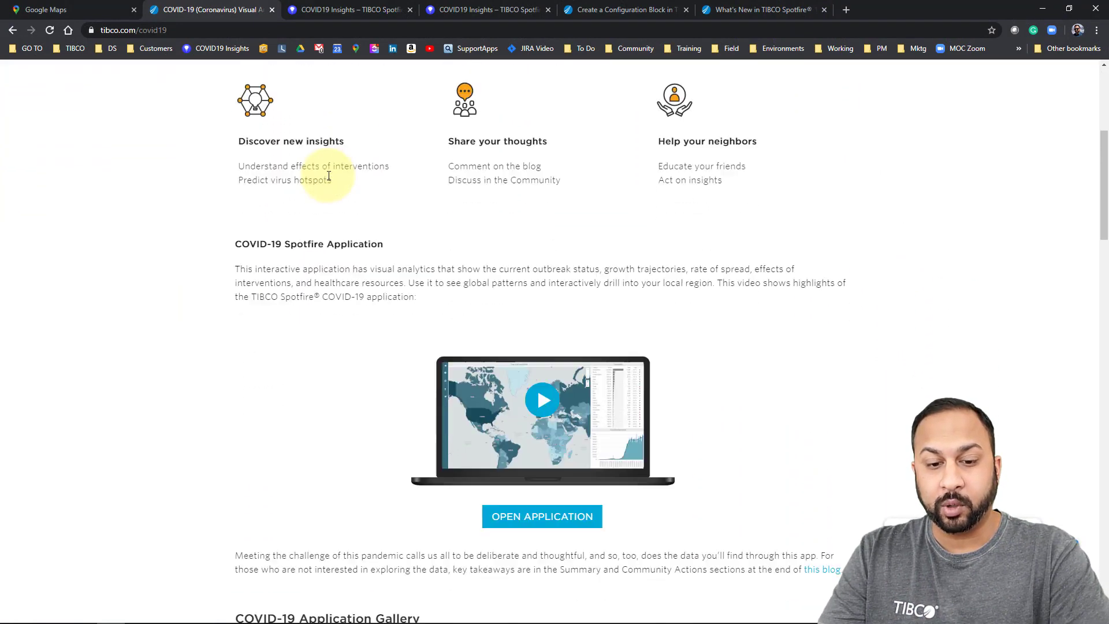
scroll(334, 182, "up", 11)
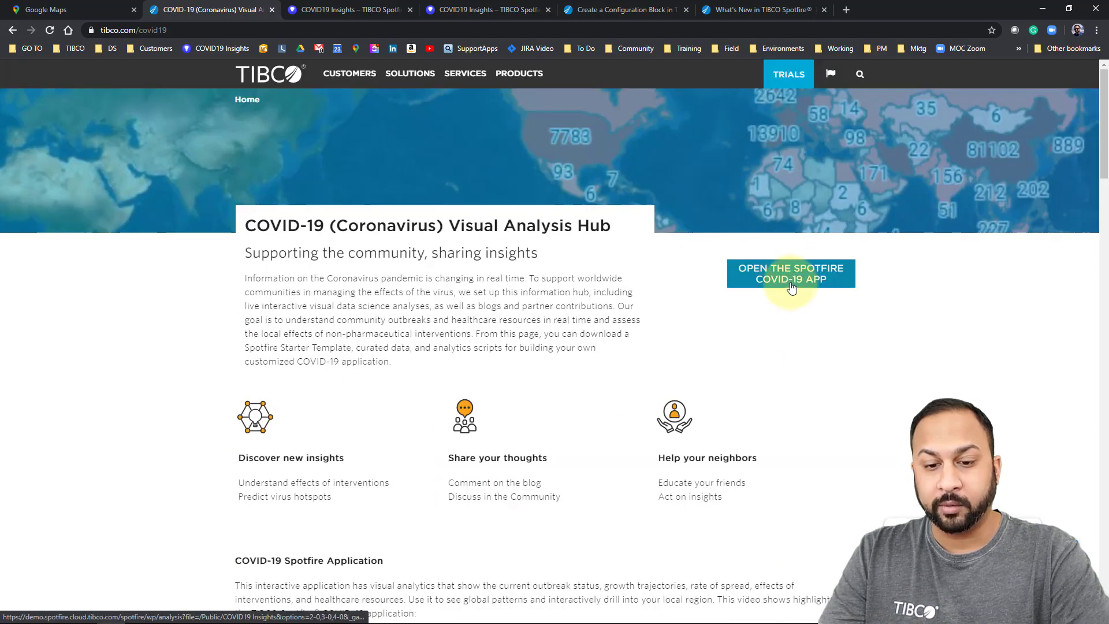
scroll(786, 286, "down", 11)
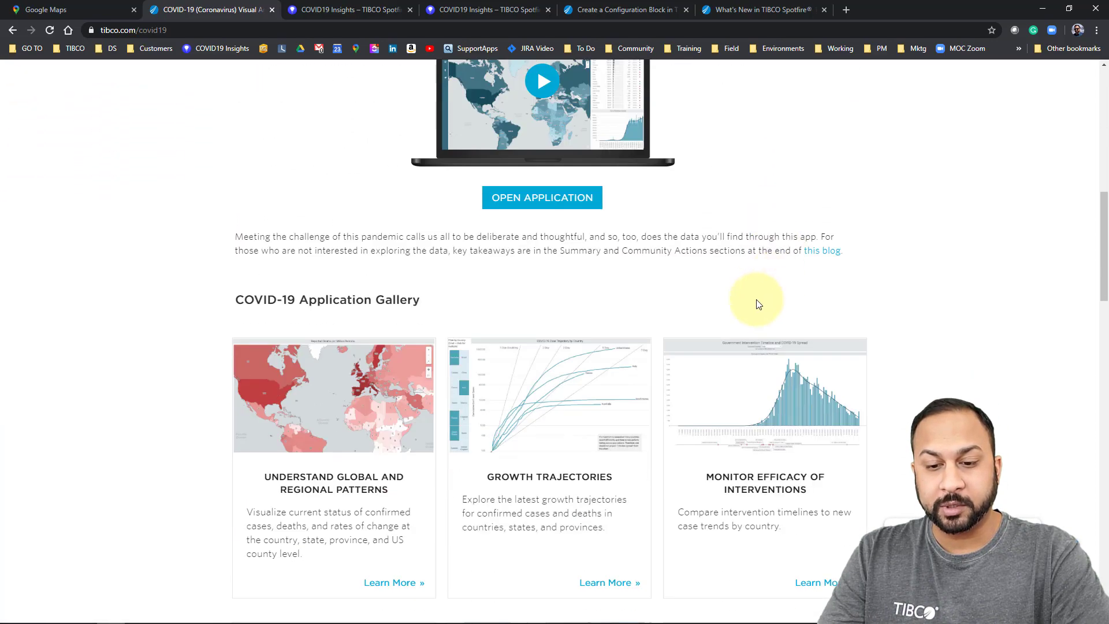
scroll(751, 309, "down", 2)
scroll(578, 312, "down", 3)
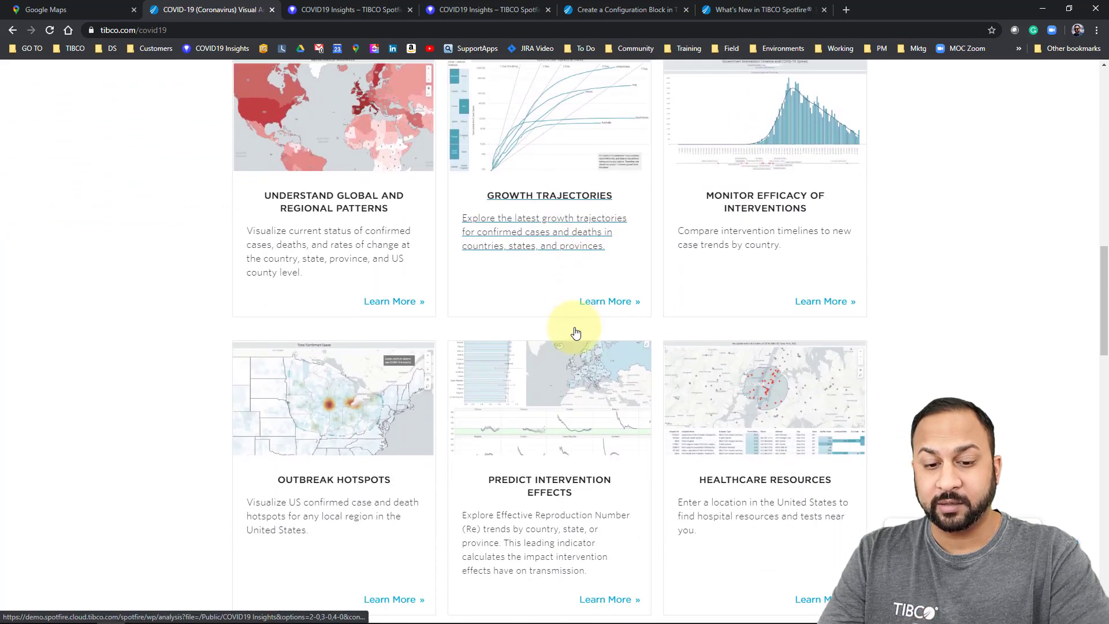
scroll(576, 334, "down", 7)
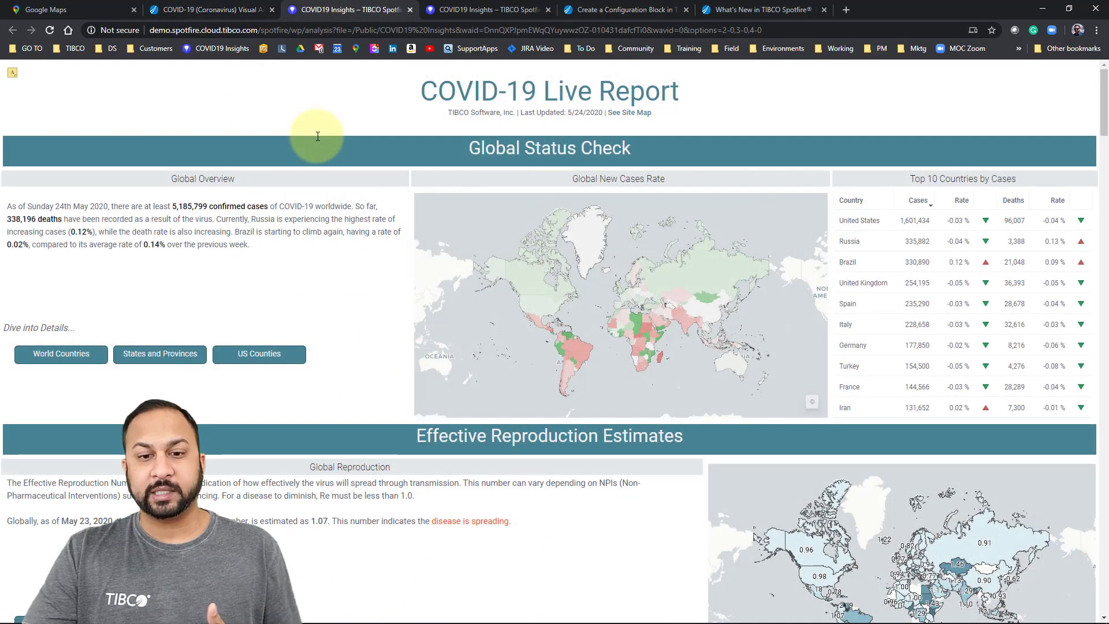
scroll(321, 141, "down", 2)
Scroll down through the sections of the COVID-19 Live Report.
scroll(327, 154, "down", 9)
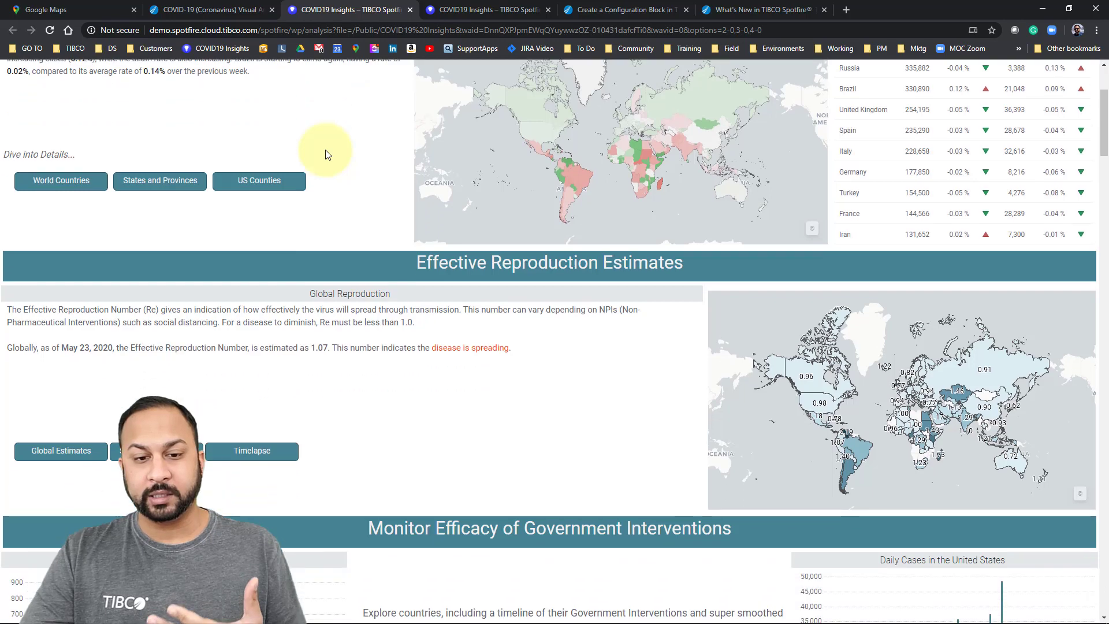
scroll(370, 194, "down", 4)
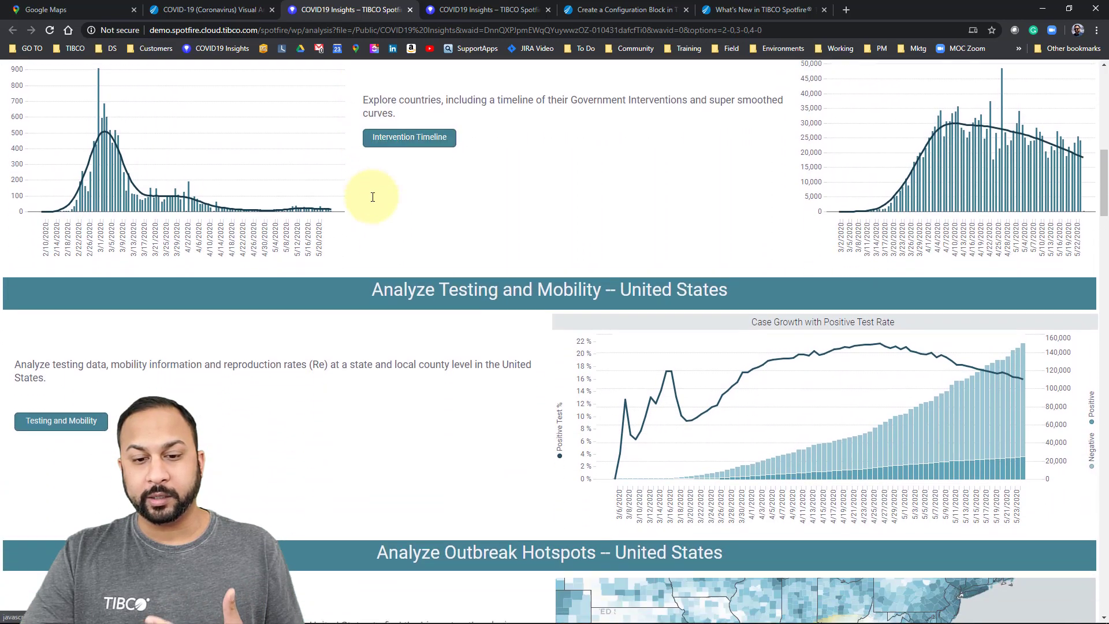
scroll(381, 221, "down", 5)
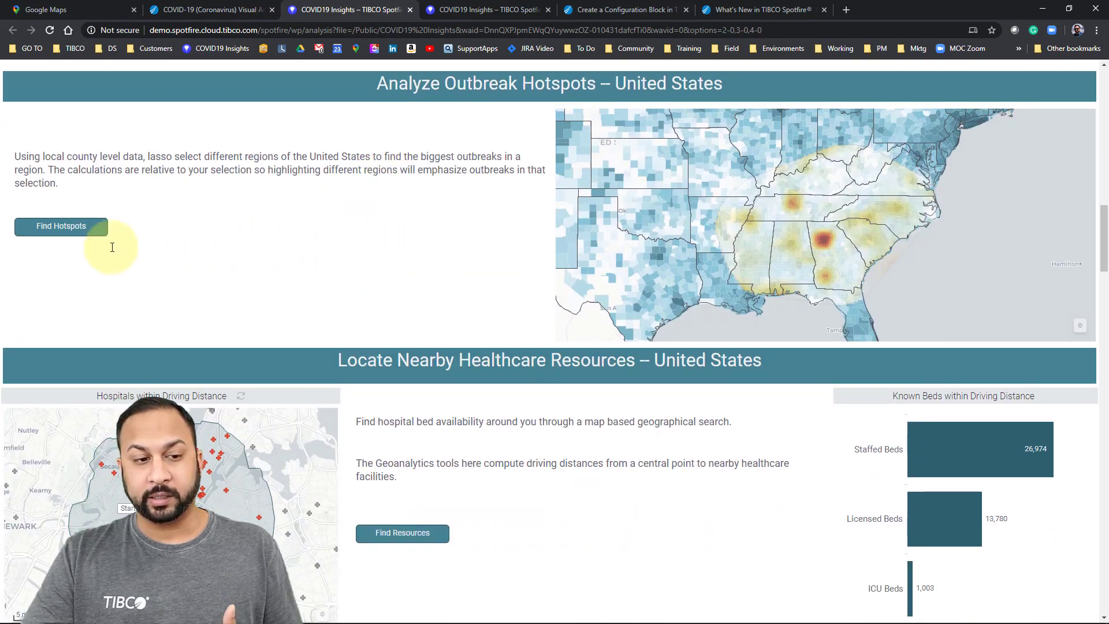
scroll(323, 252, "down", 1)
scroll(323, 253, "down", 4)
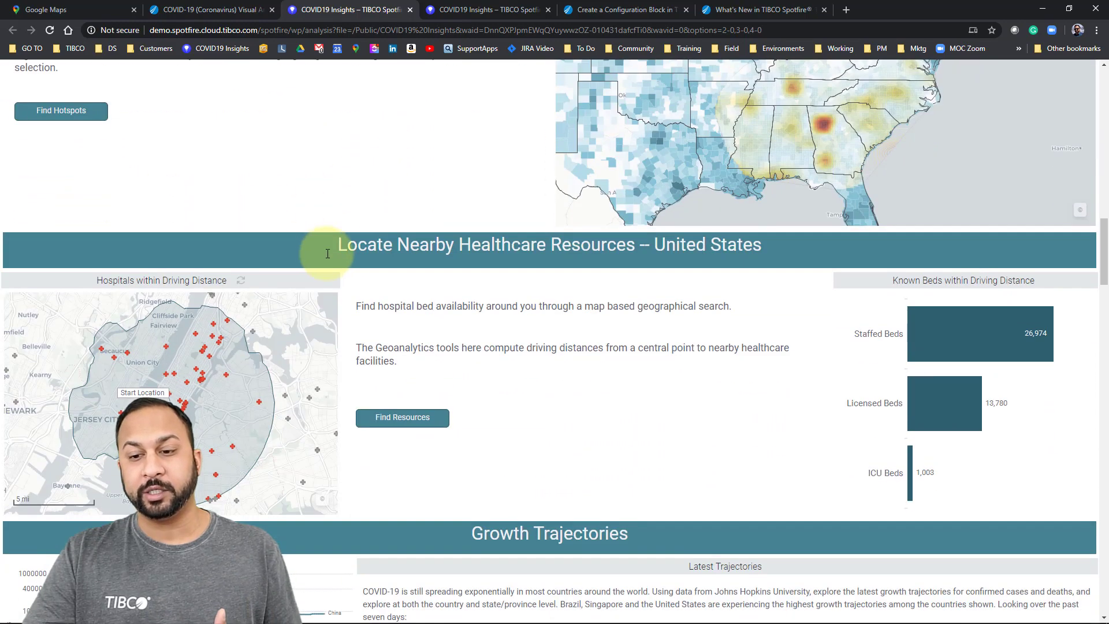
scroll(389, 248, "down", 1)
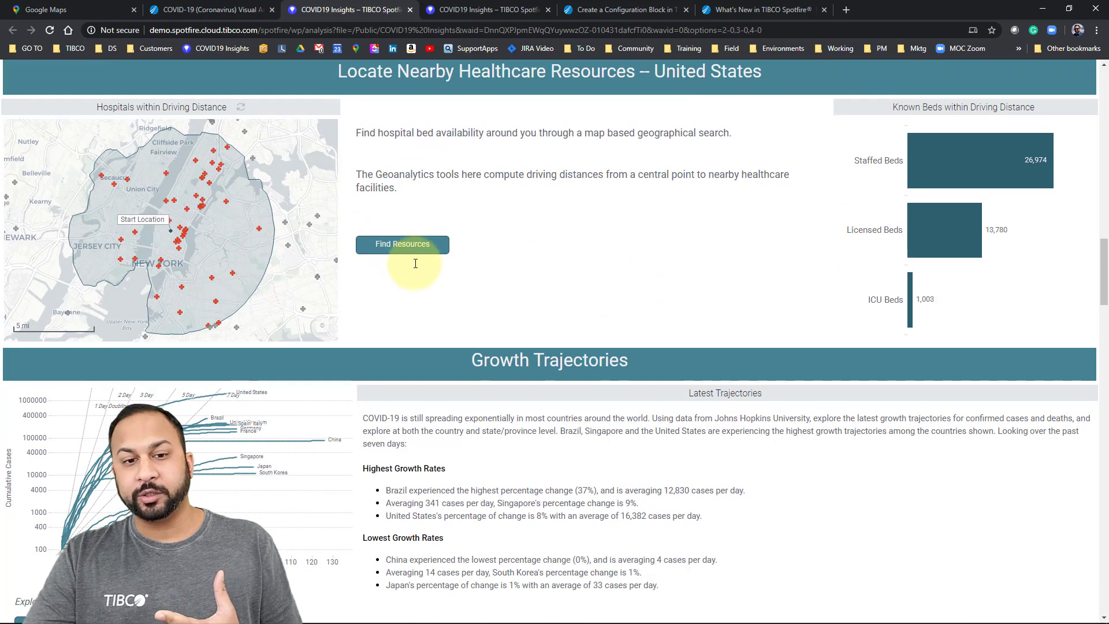
scroll(407, 257, "down", 2)
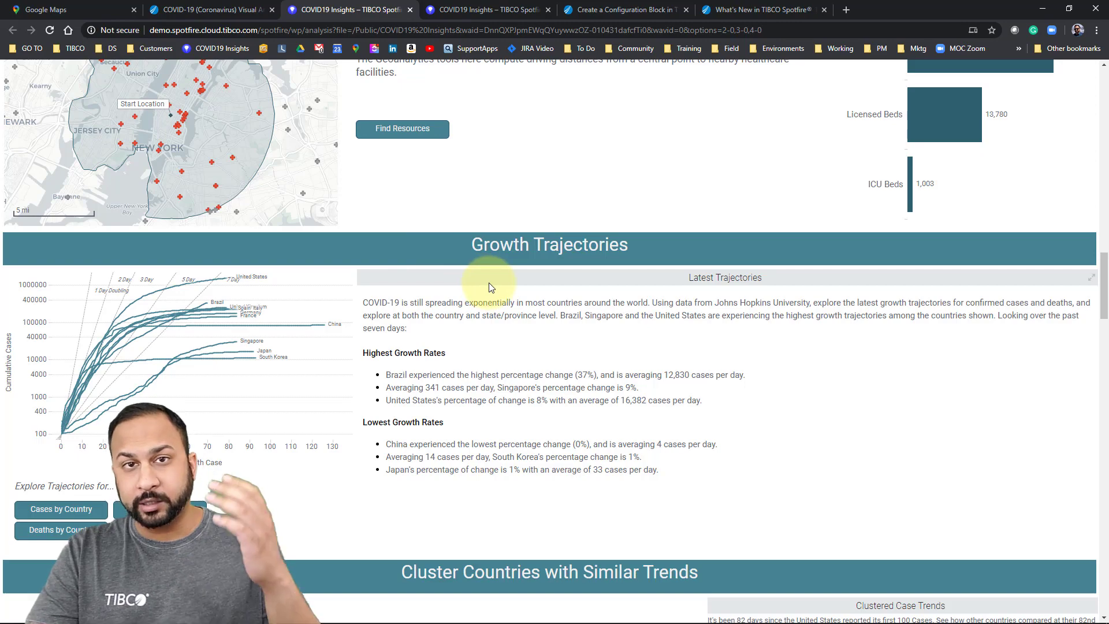
scroll(489, 288, "down", 5)
Return to the report's top and switch to the COVID19 Insights – TIBCO Spotfire tab.
scroll(491, 288, "up", 4)
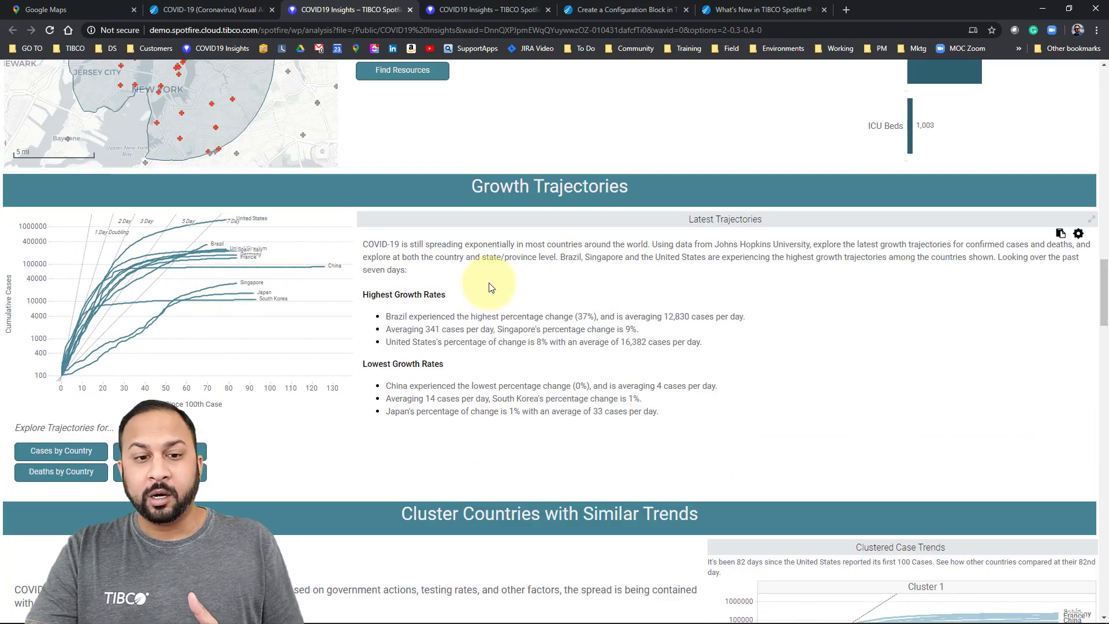
scroll(490, 286, "up", 11)
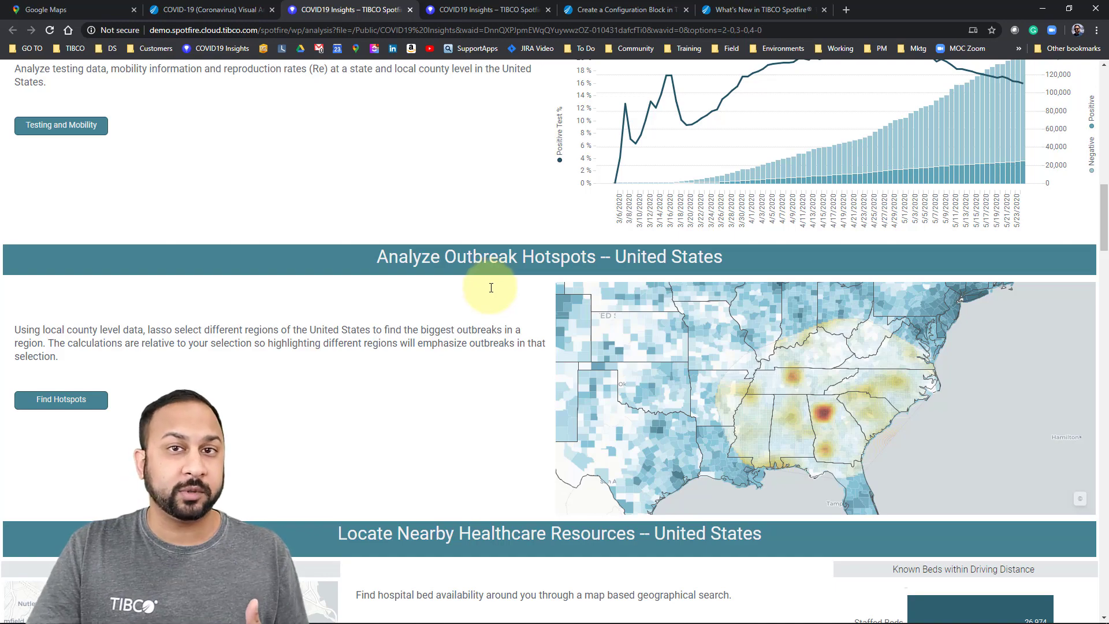
scroll(492, 287, "up", 6)
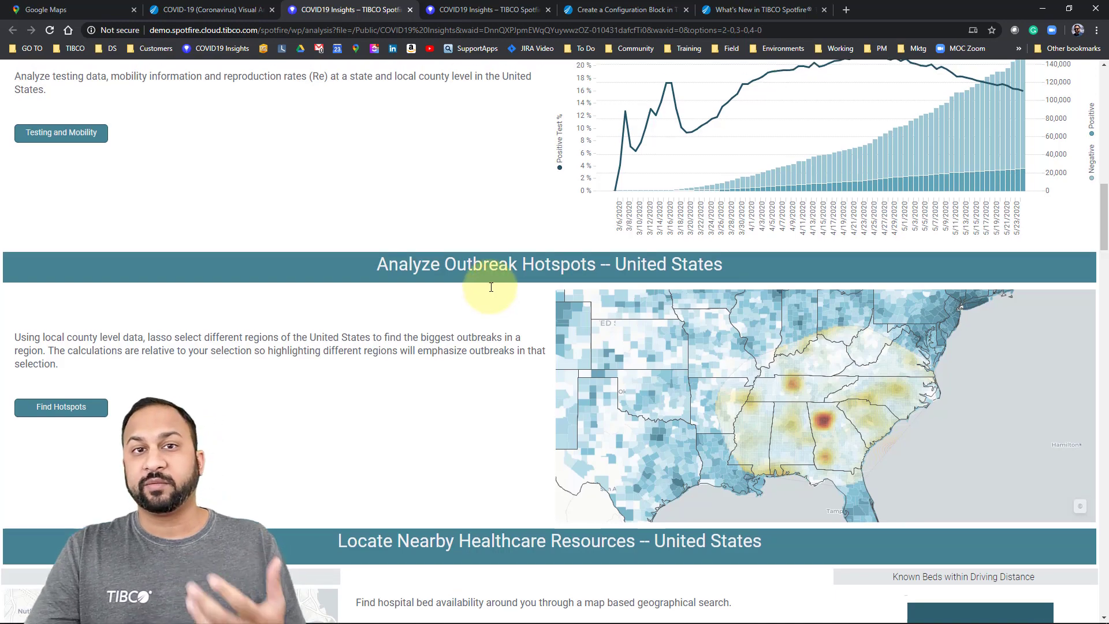
scroll(491, 288, "up", 3)
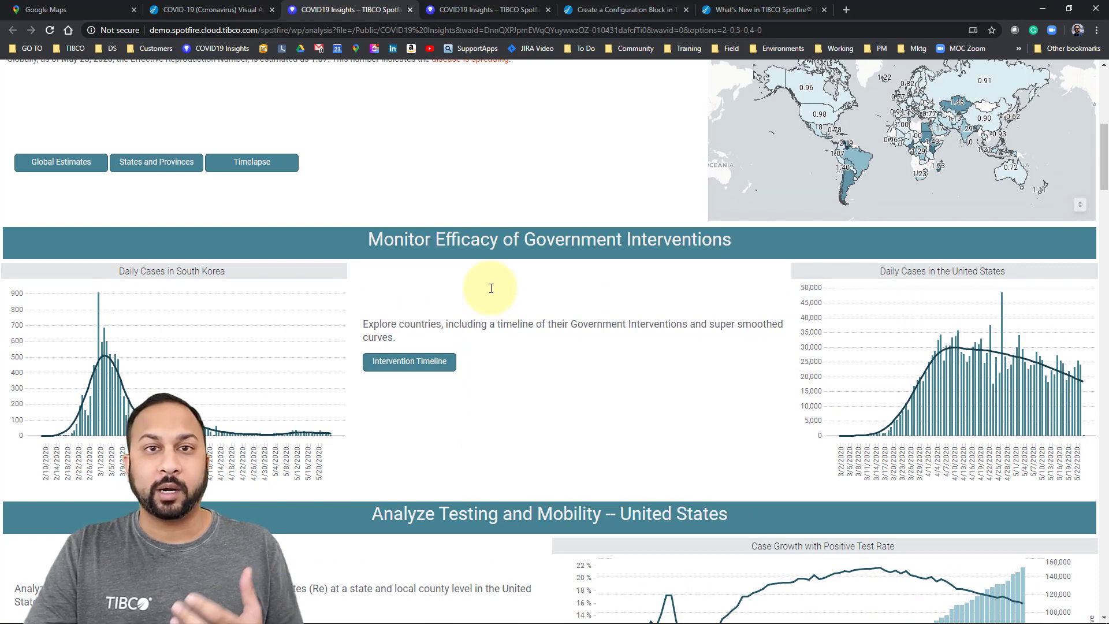
scroll(491, 288, "up", 5)
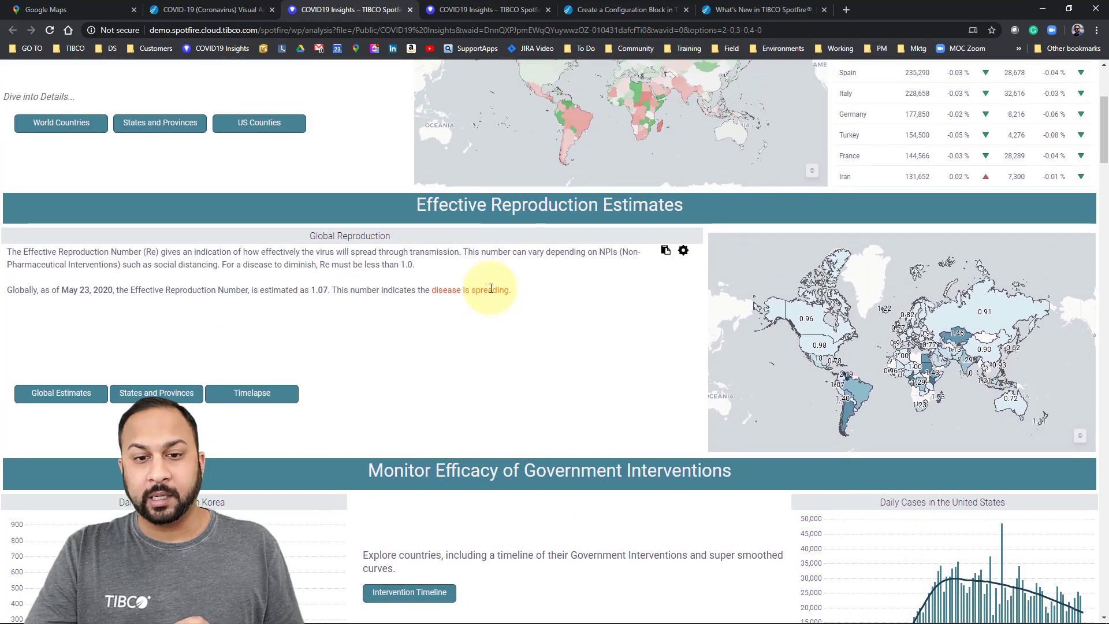
scroll(491, 288, "up", 3)
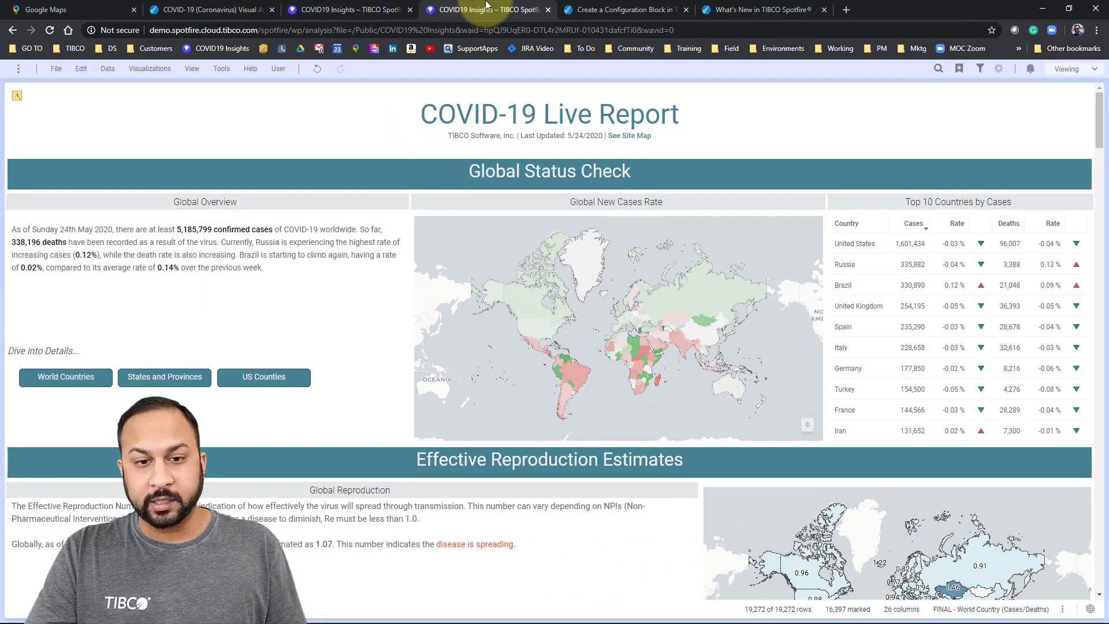
left_click(501, 12)
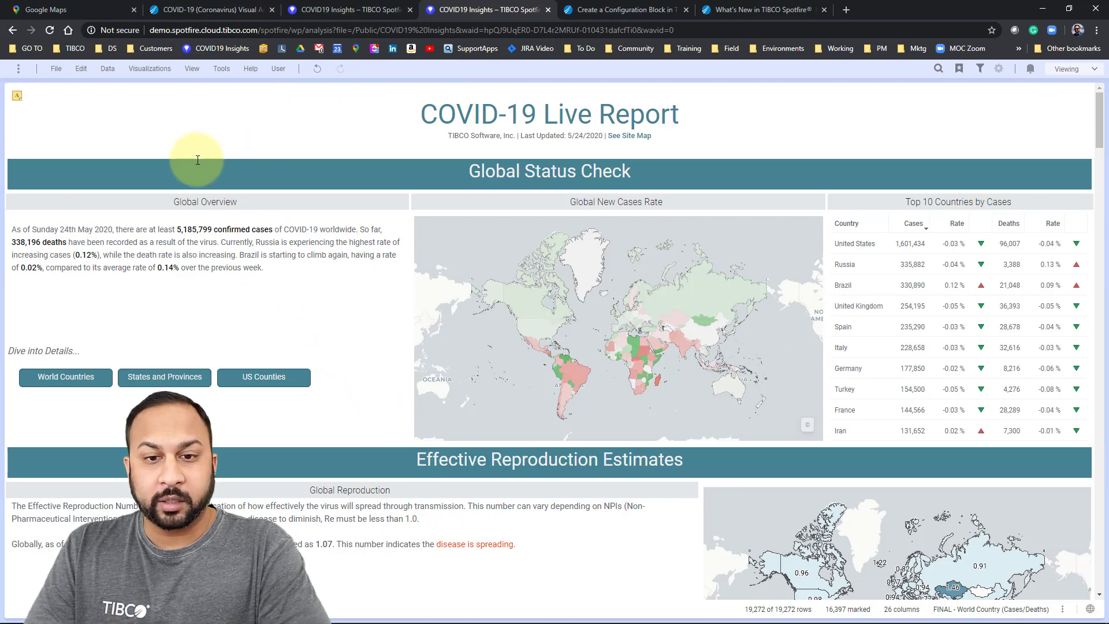
left_click(599, 11)
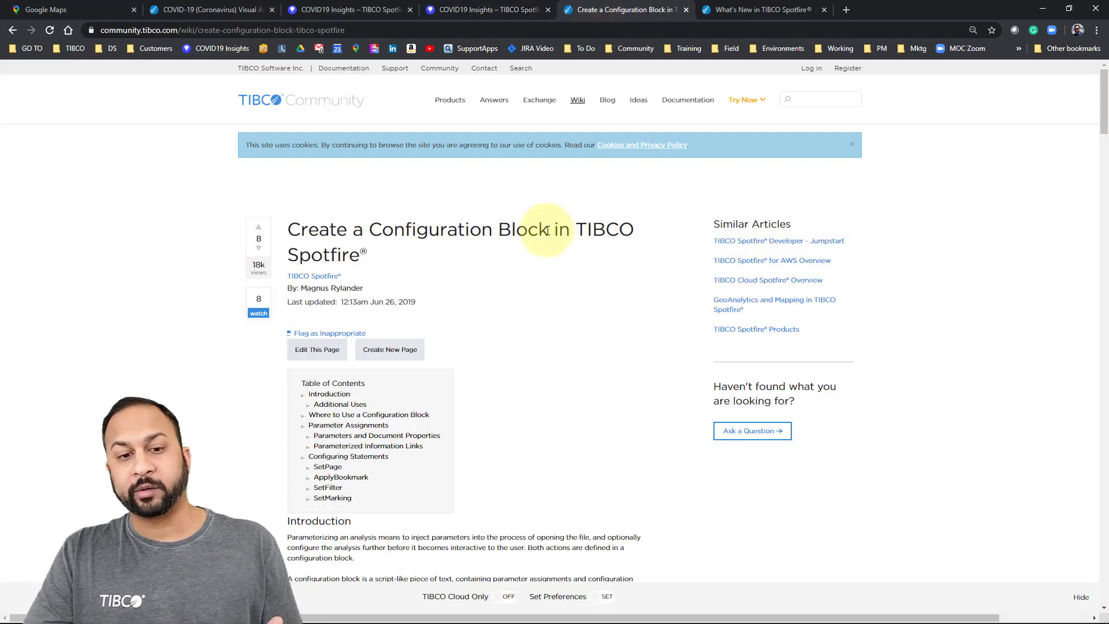
scroll(546, 231, "down", 7)
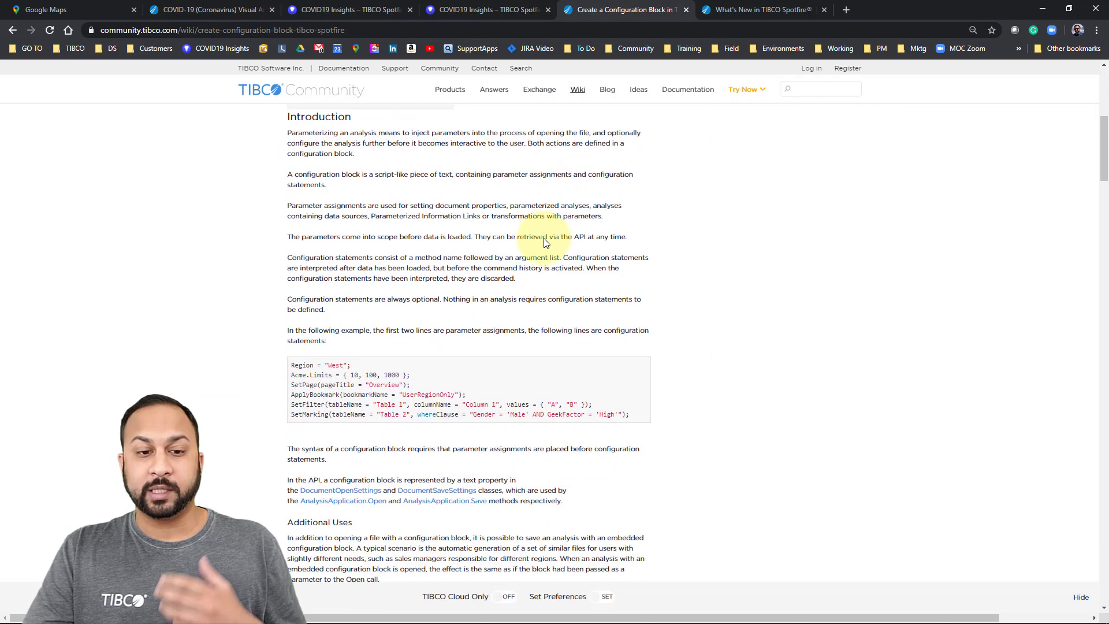
scroll(546, 242, "down", 6)
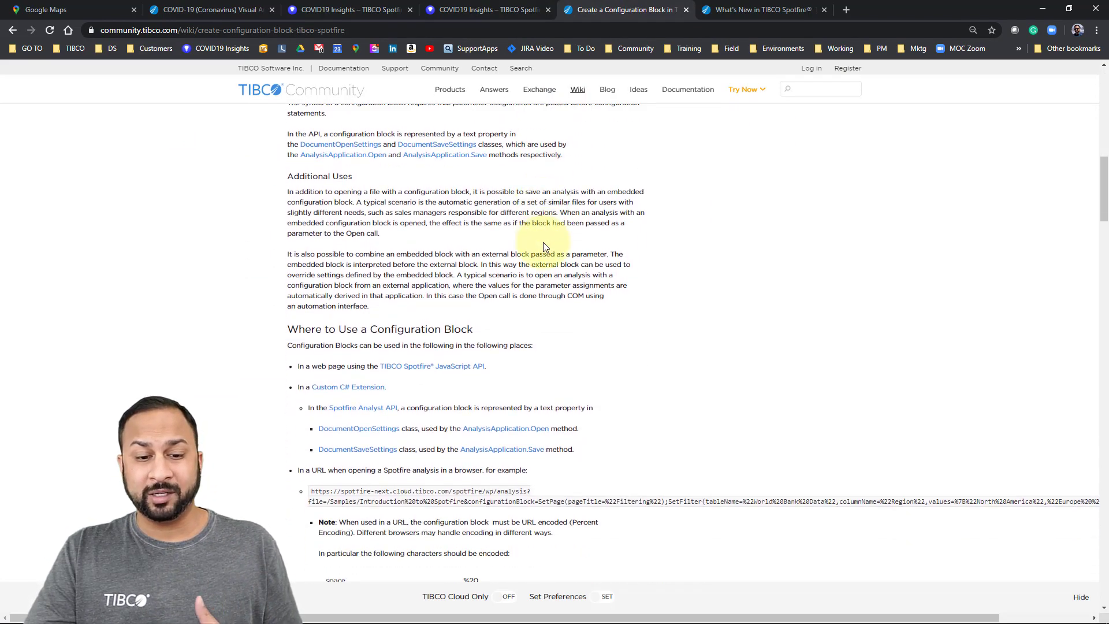
scroll(543, 247, "down", 1)
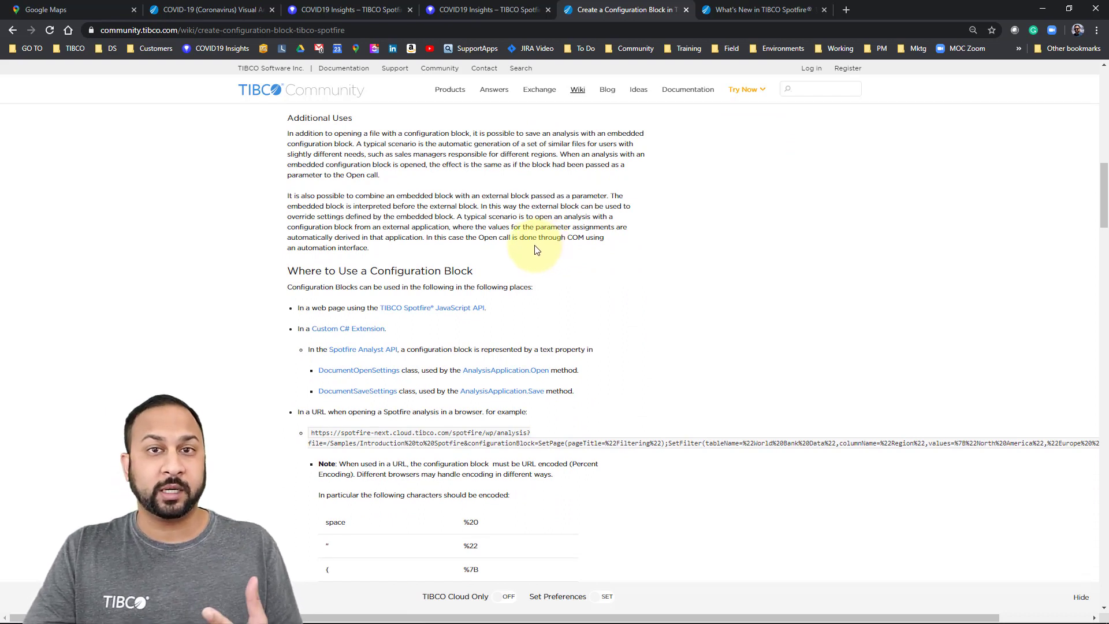
scroll(536, 249, "down", 3)
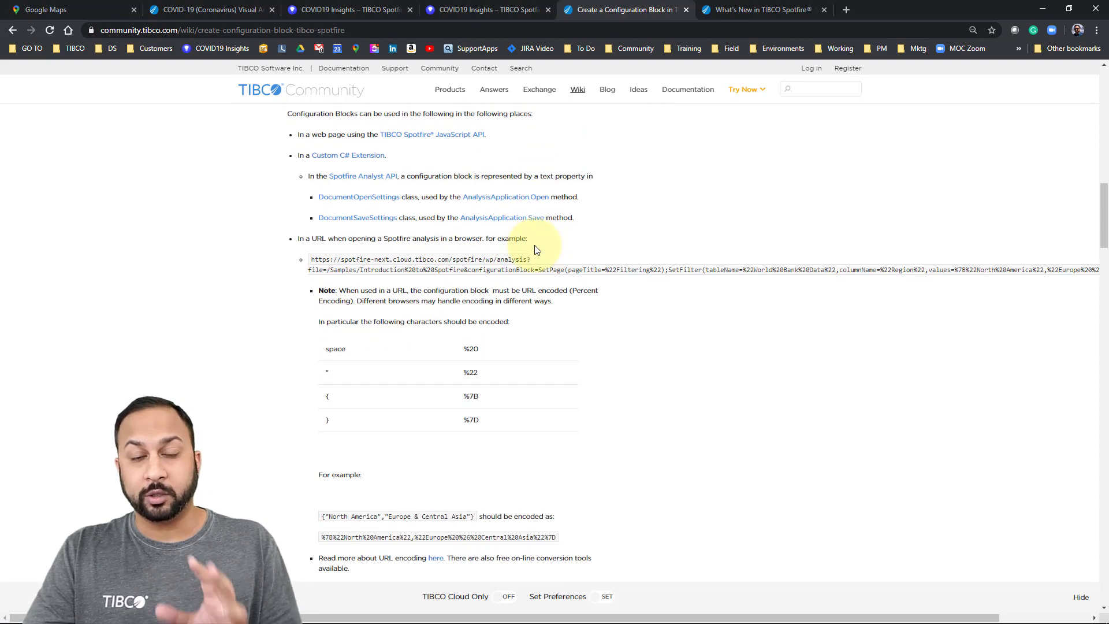
scroll(536, 251, "up", 20)
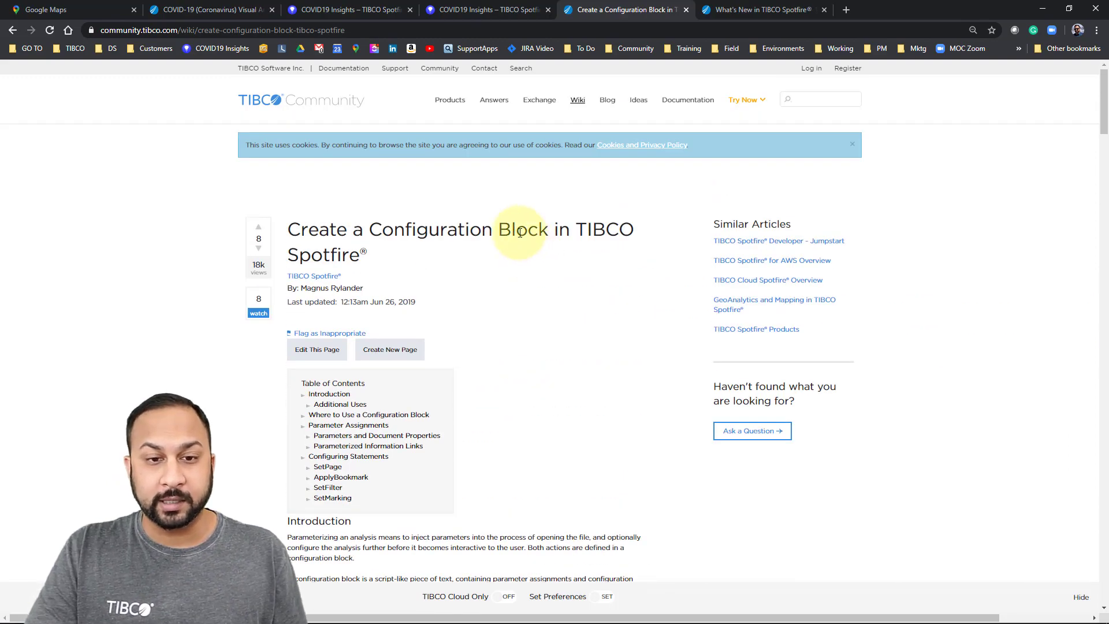
left_click(451, 8)
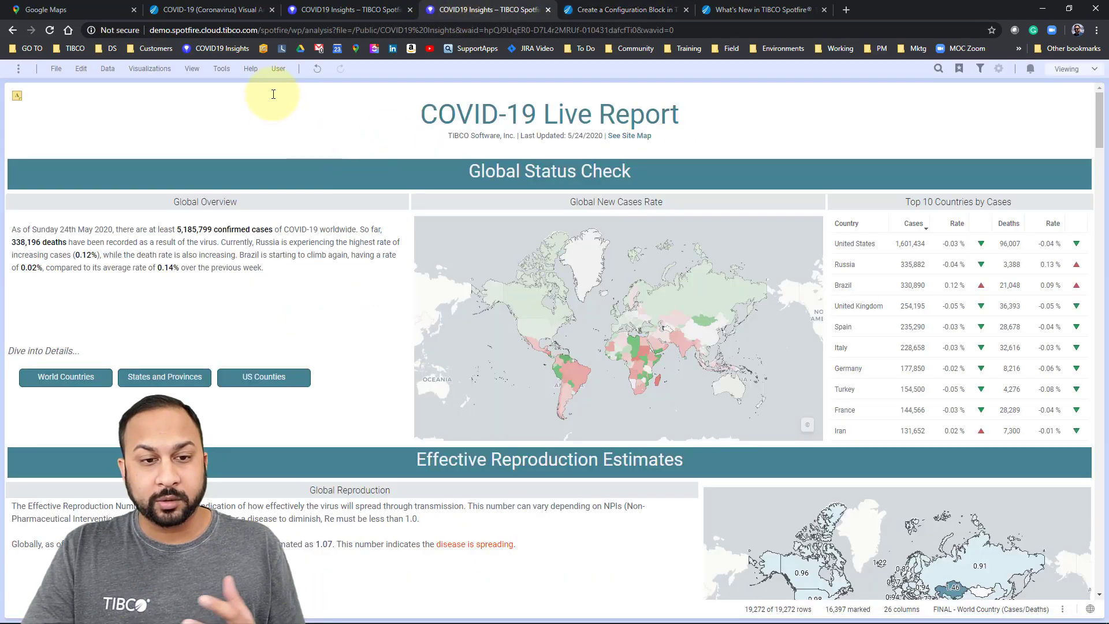
Bring up the Copy link dialog from File > Share to get the analysis URL.
left_click(58, 72)
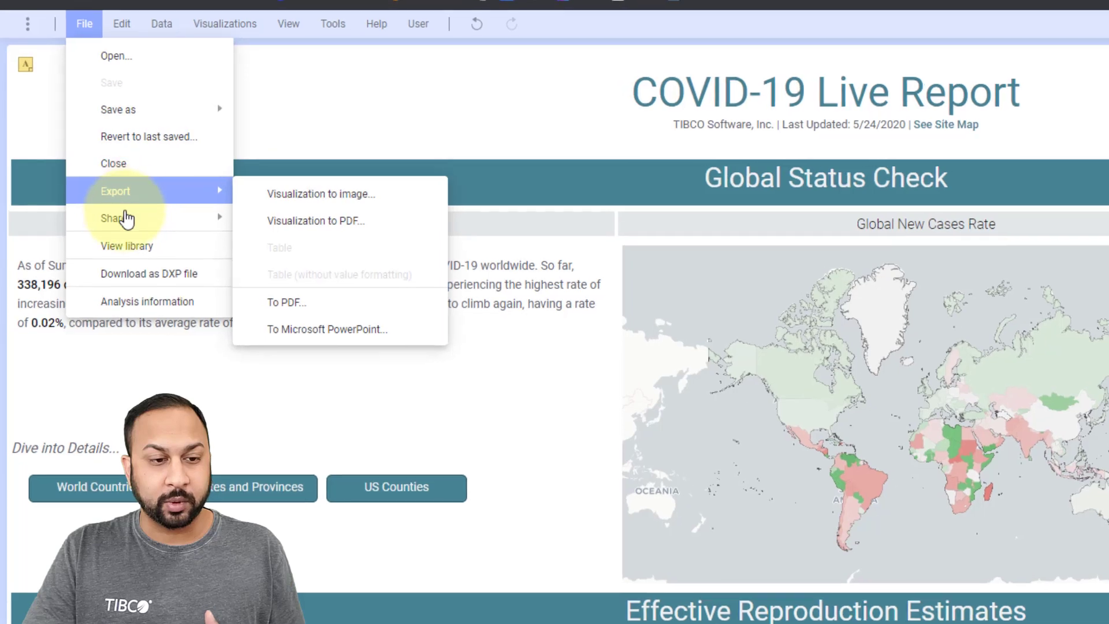
mouse_move(126, 219)
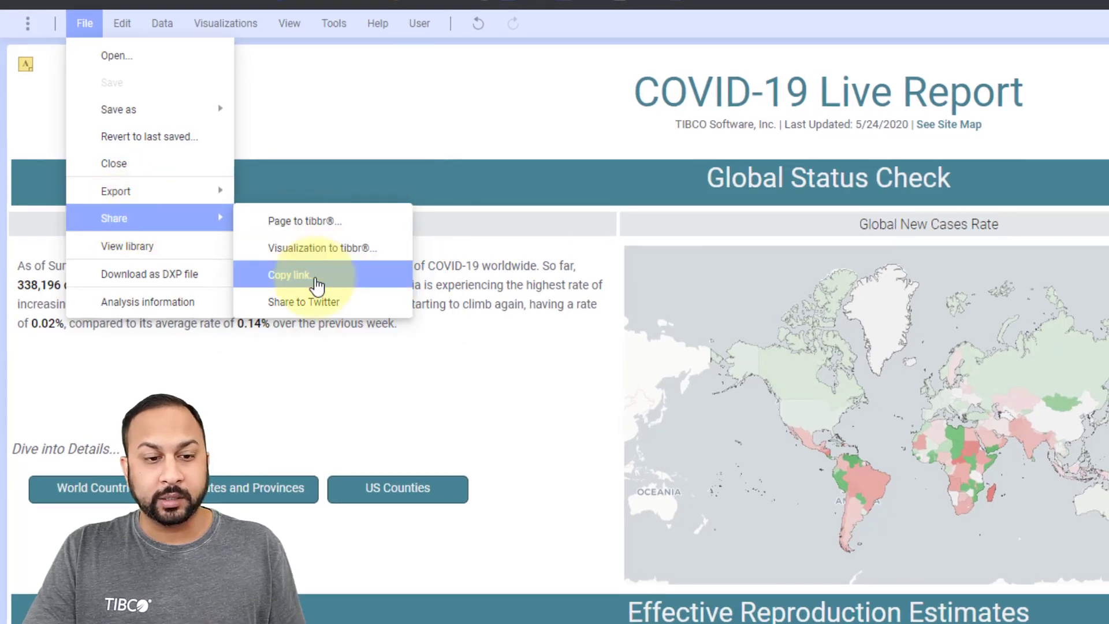
left_click(317, 284)
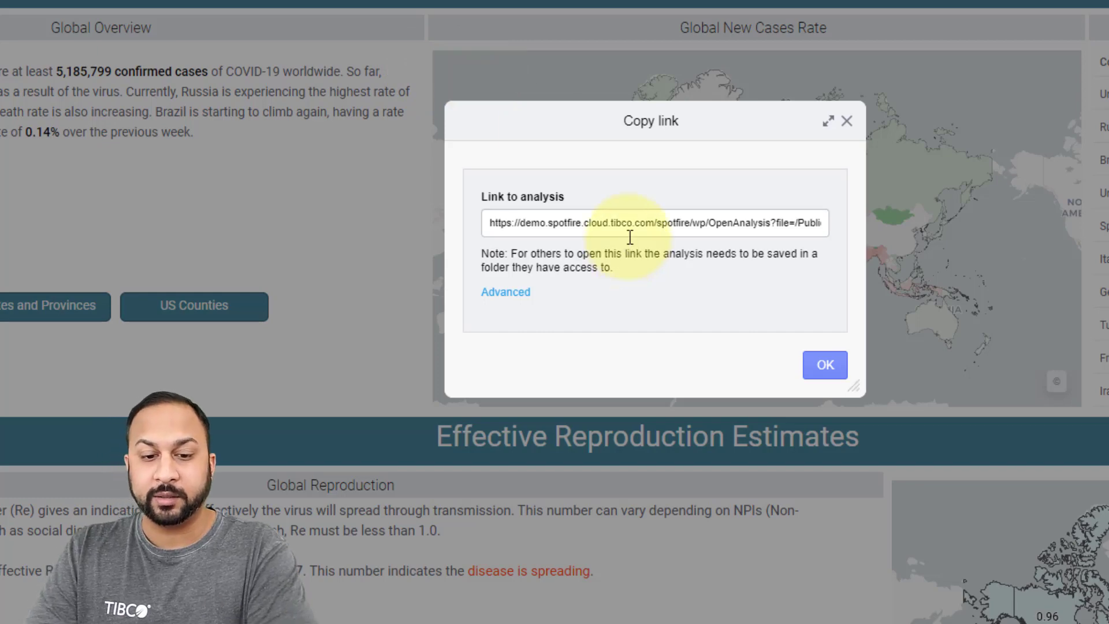
Expand the Advanced embedding options and inspect the options part of the link.
left_click(517, 301)
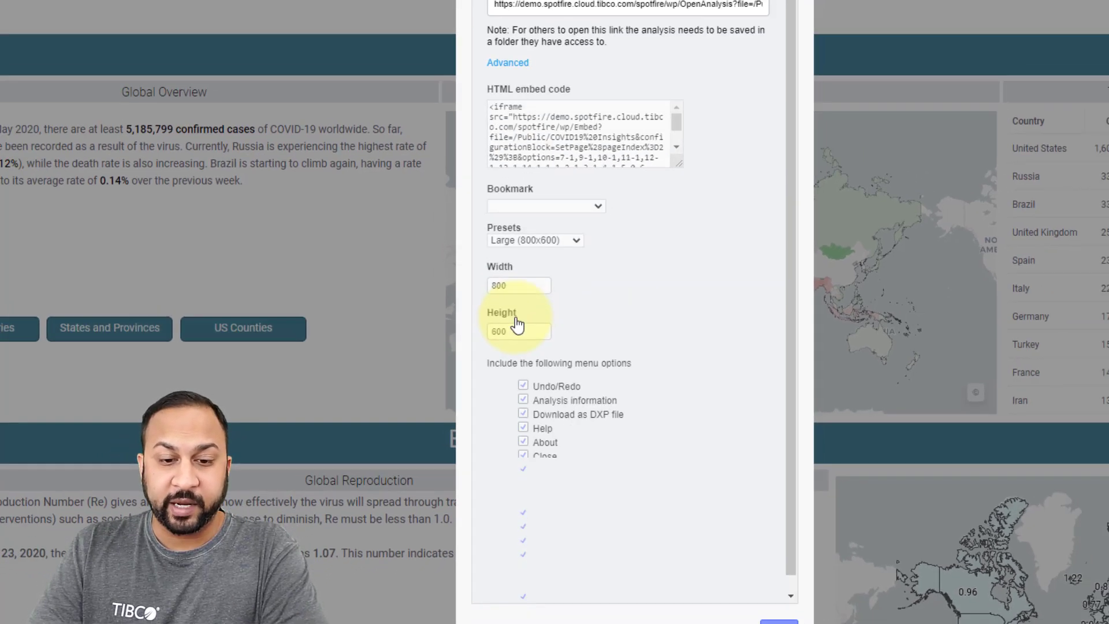
scroll(604, 318, "down", 1)
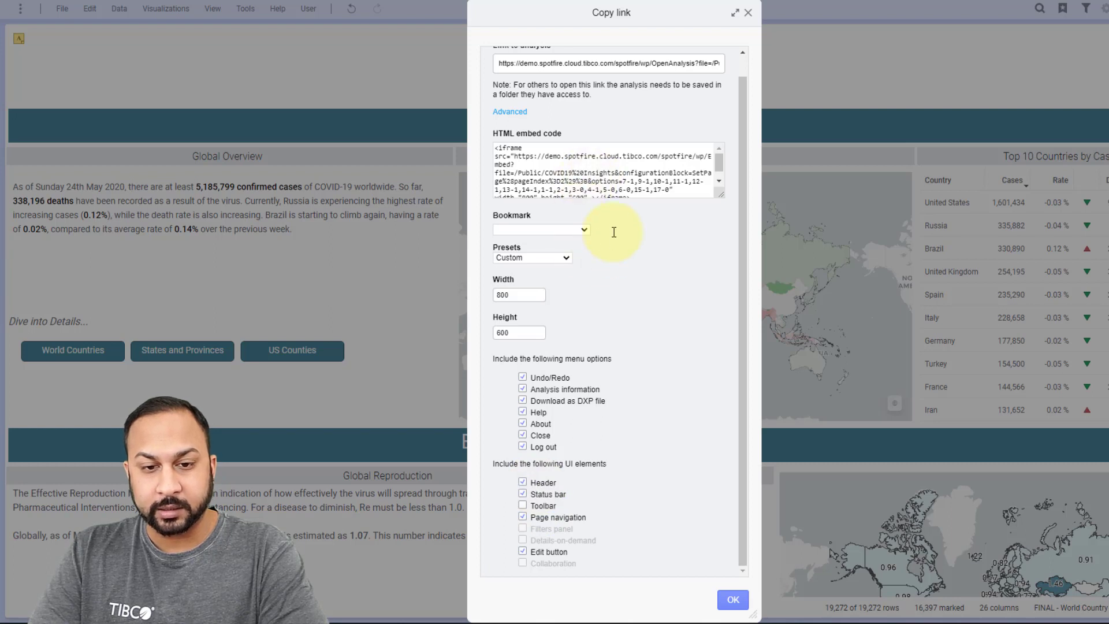
left_click_drag(706, 63, 773, 69)
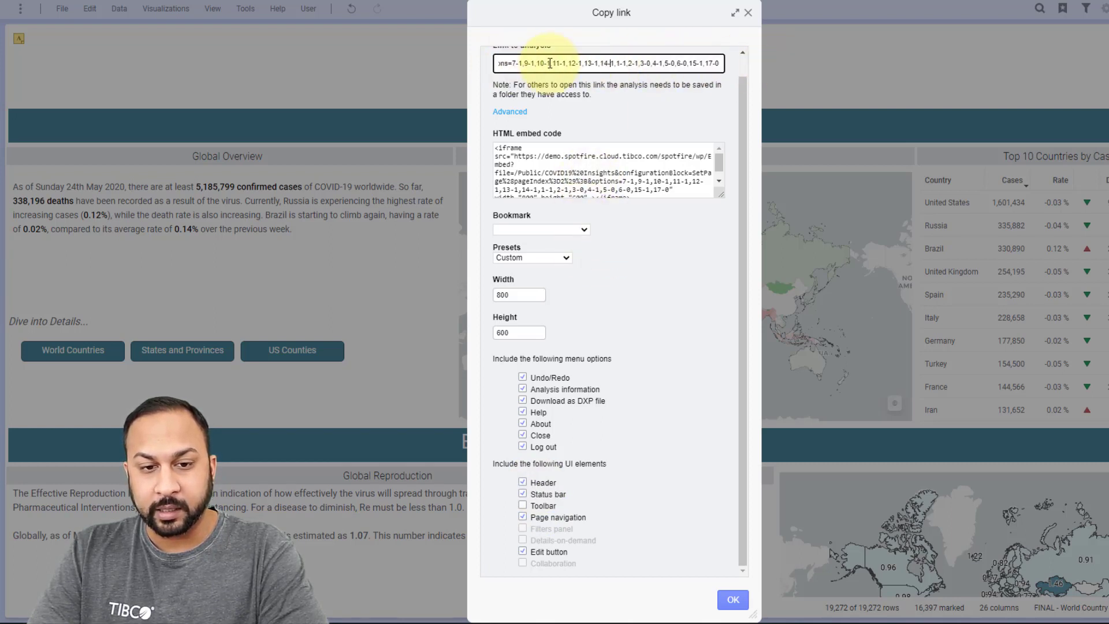
left_click(587, 63)
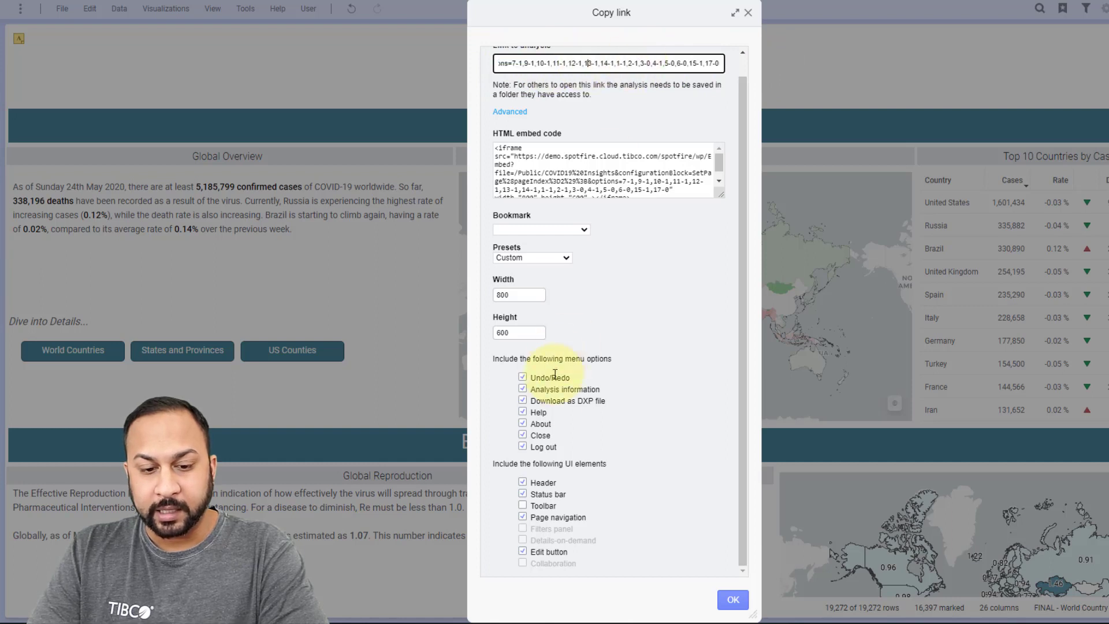
Exclude the toolbar, header and status bar from the embed code, then close the dialog.
left_click(542, 507)
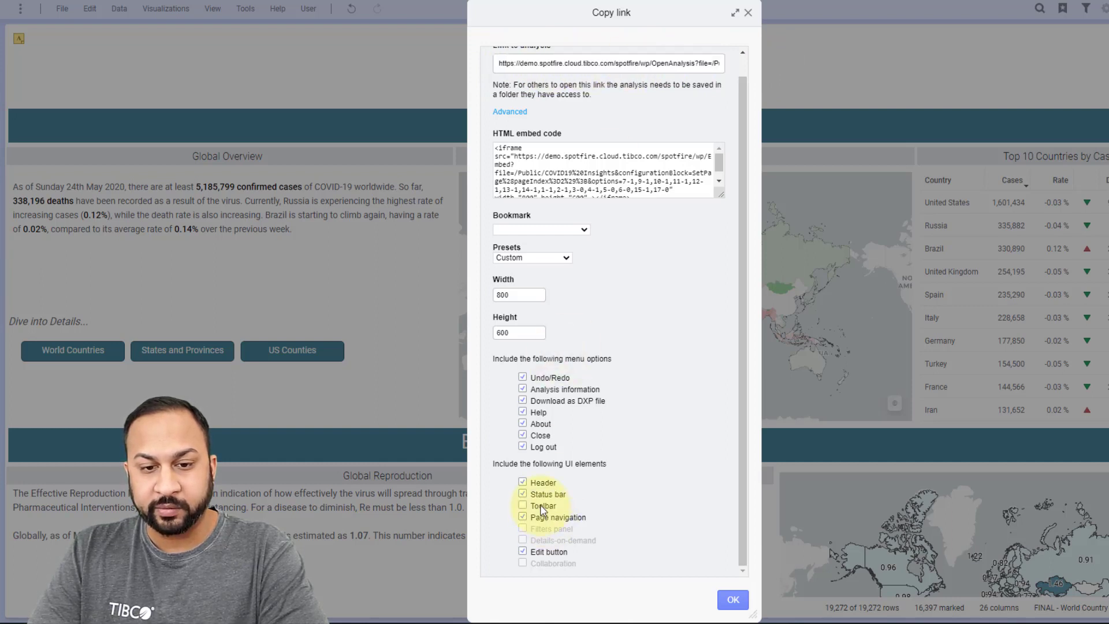
left_click(542, 508)
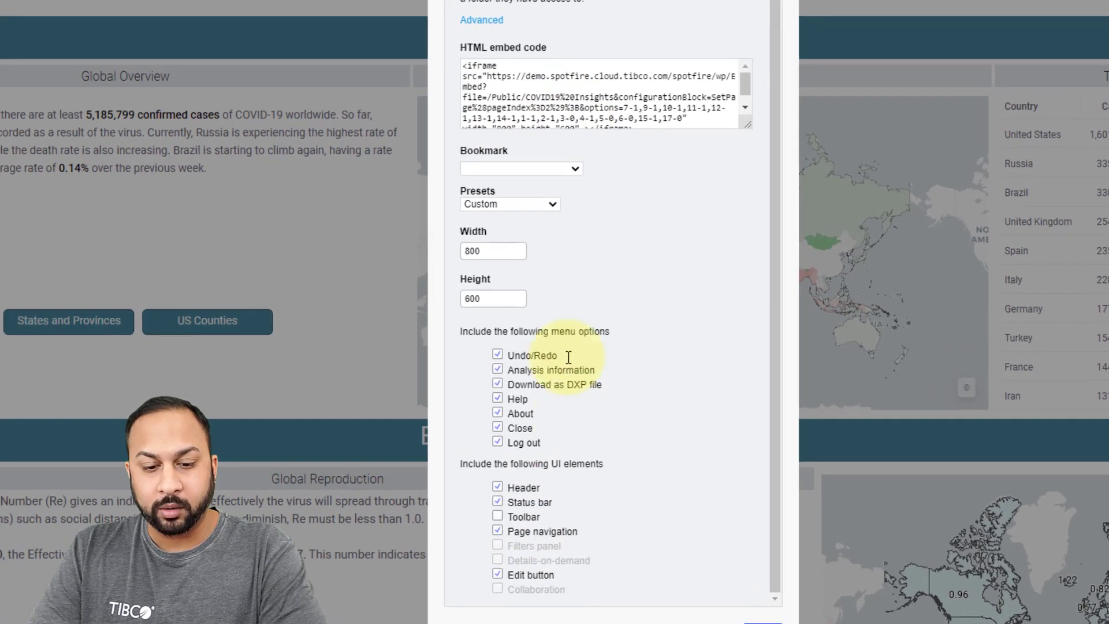
left_click(519, 523)
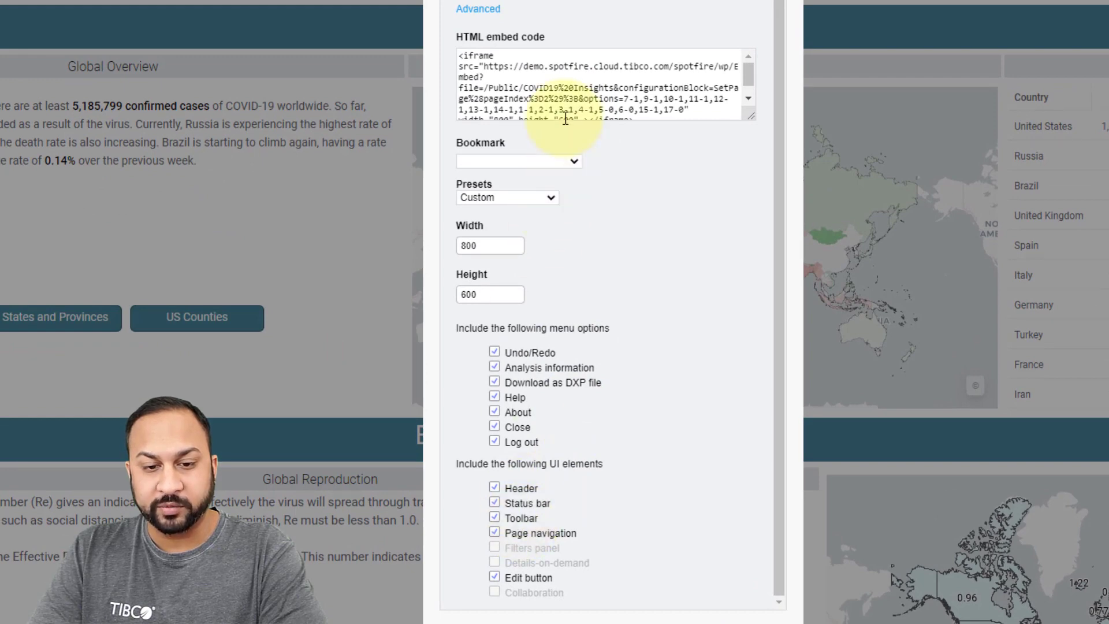
left_click(518, 508)
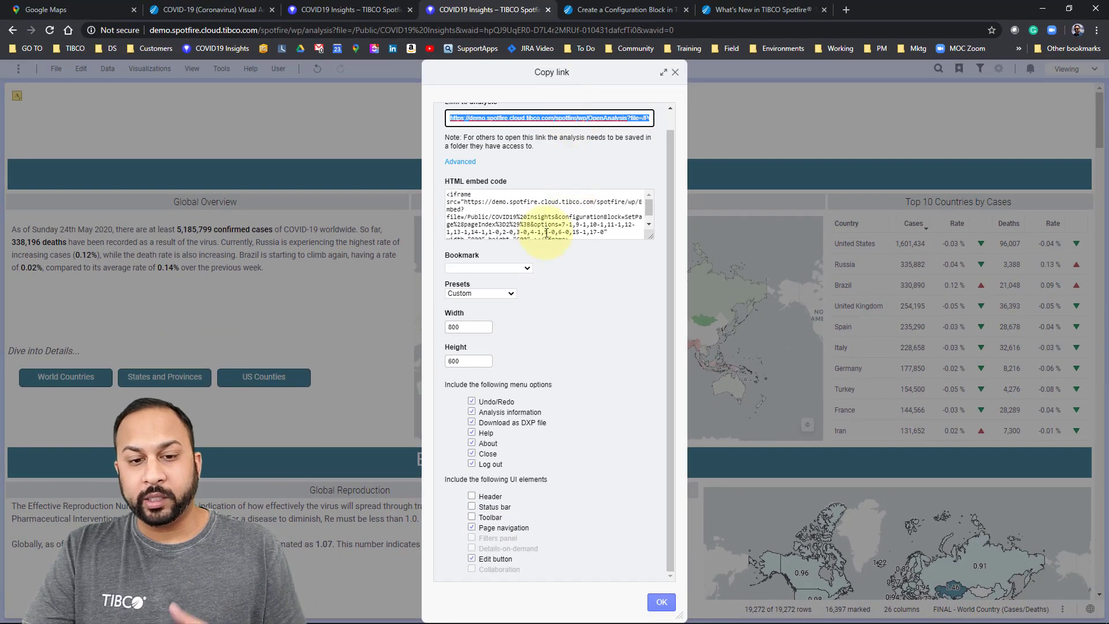
left_click_drag(518, 231, 528, 225)
left_click(530, 220)
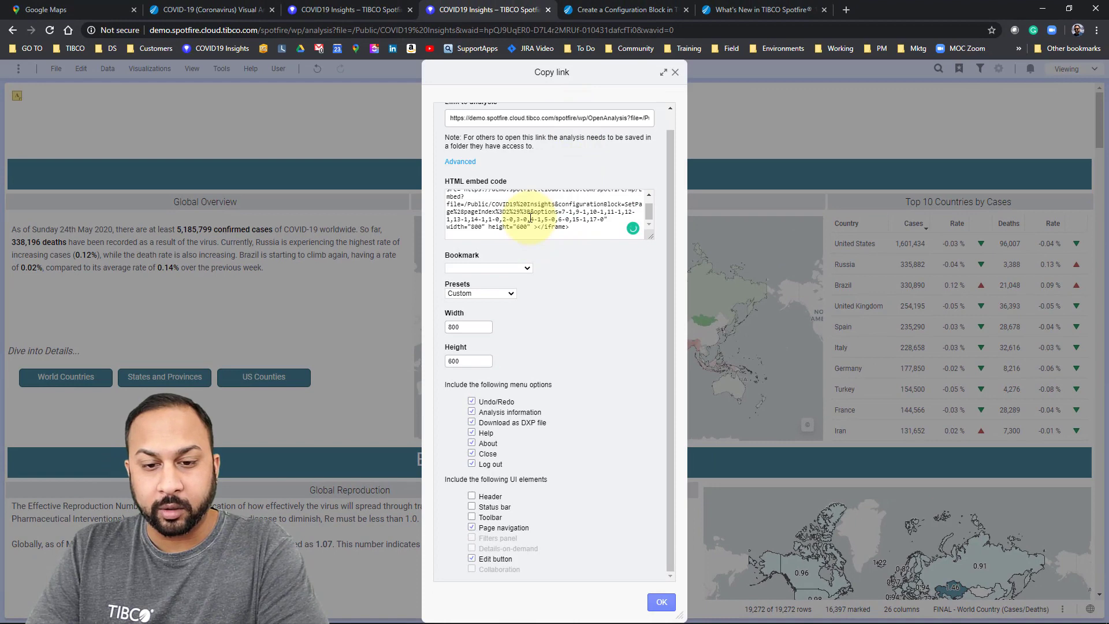
left_click(675, 72)
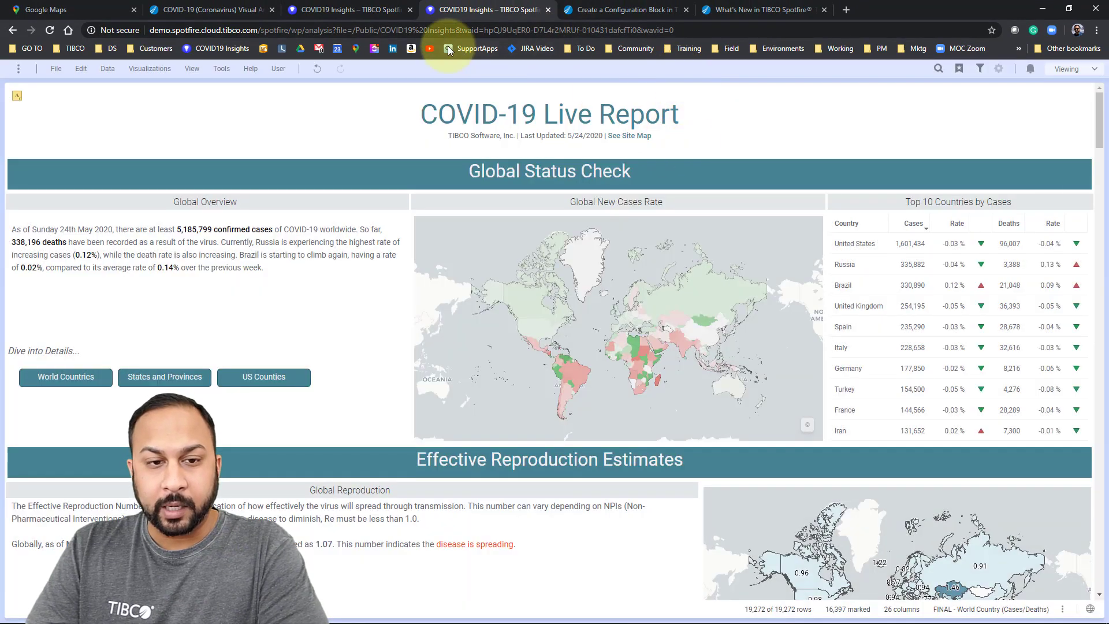
On the link-opened report, check the options=2-0,3-0,4-0 URL parameter and scroll its sections.
left_click(373, 8)
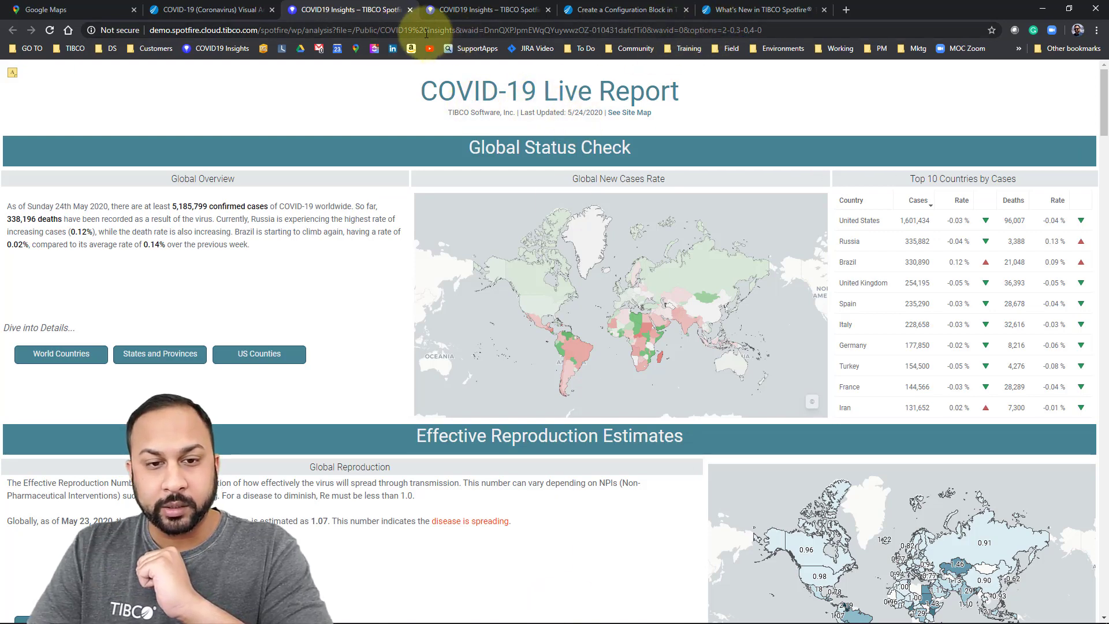
left_click_drag(457, 30, 684, 35)
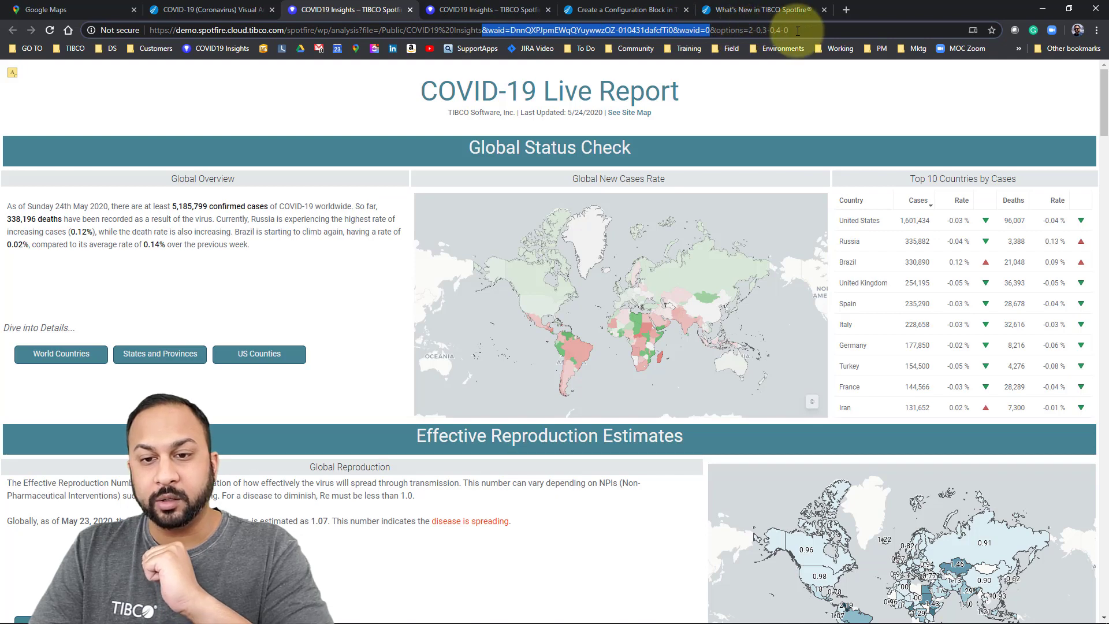
mouse_move(395, 185)
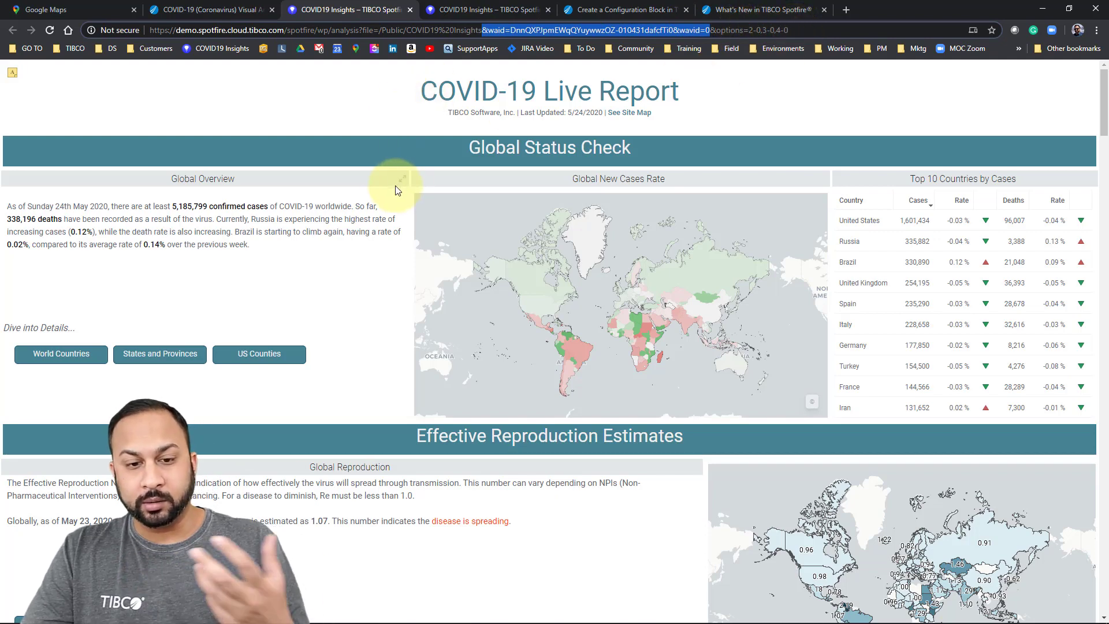
scroll(390, 201, "down", 3)
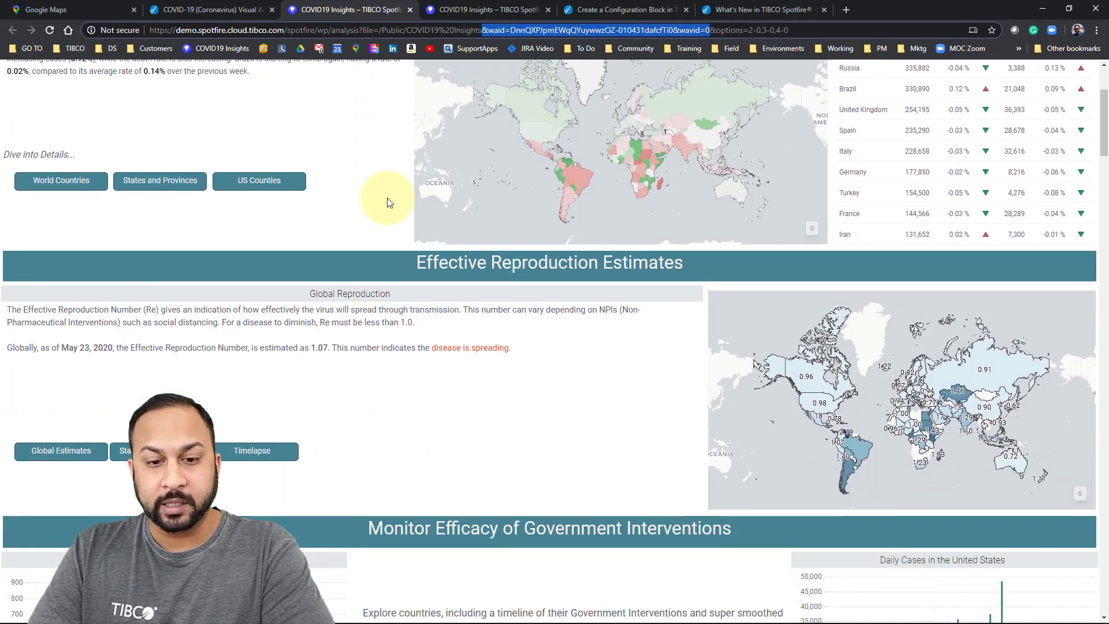
scroll(390, 200, "up", 3)
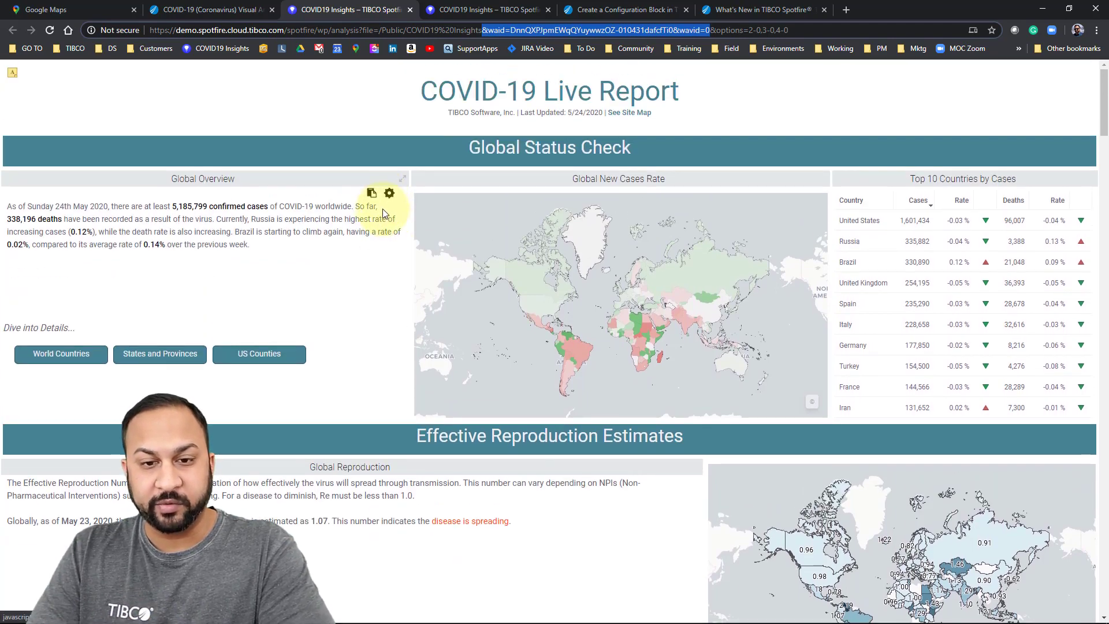
scroll(338, 188, "down", 3)
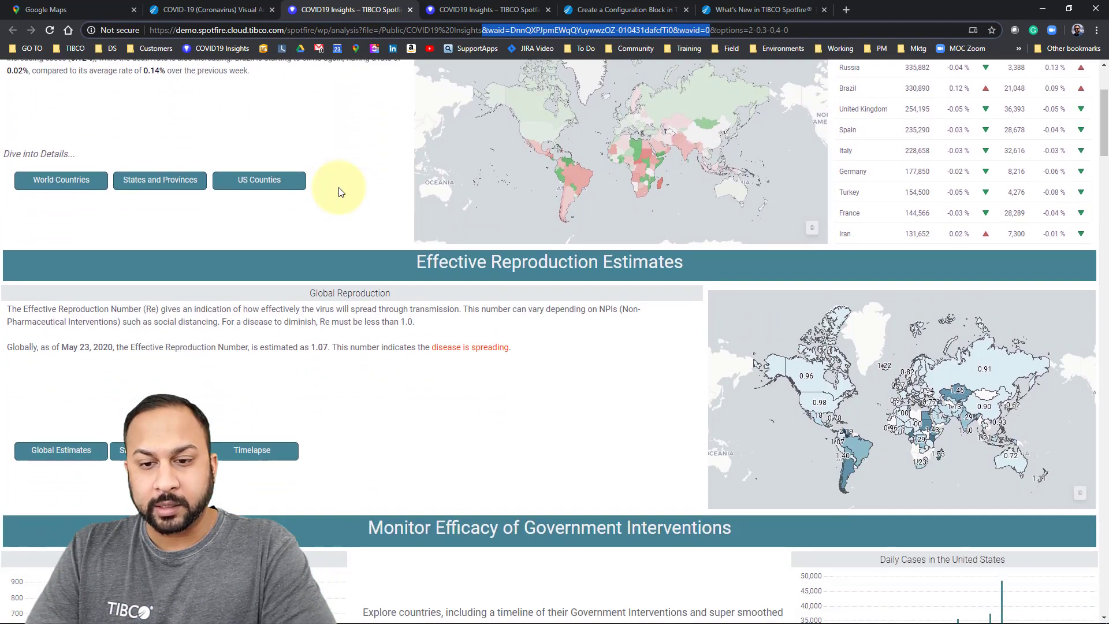
scroll(339, 193, "down", 8)
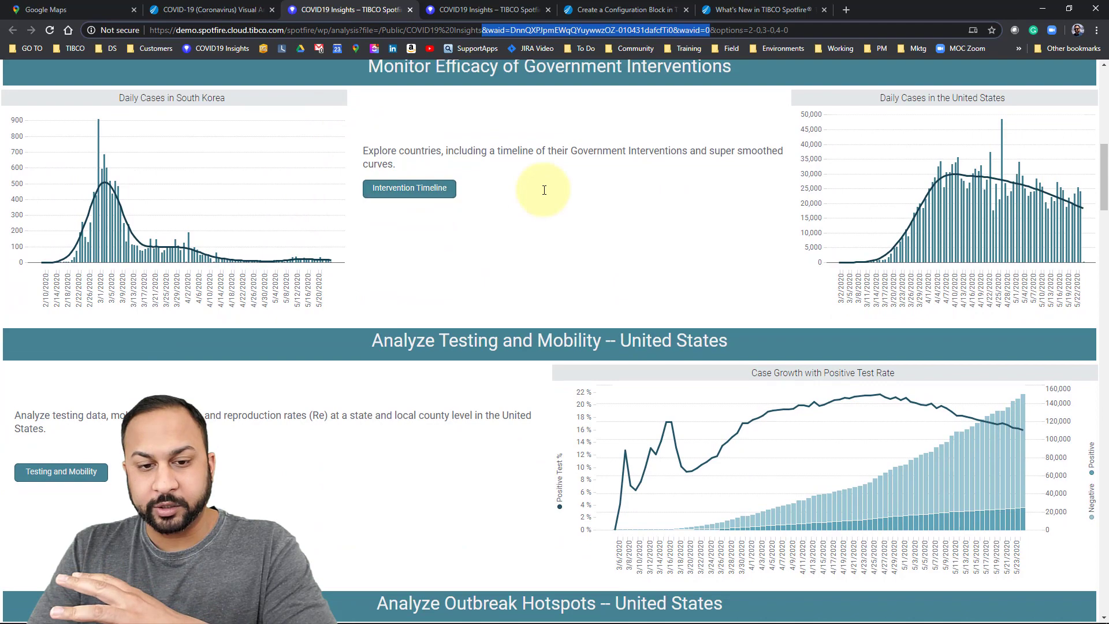
left_click(543, 189)
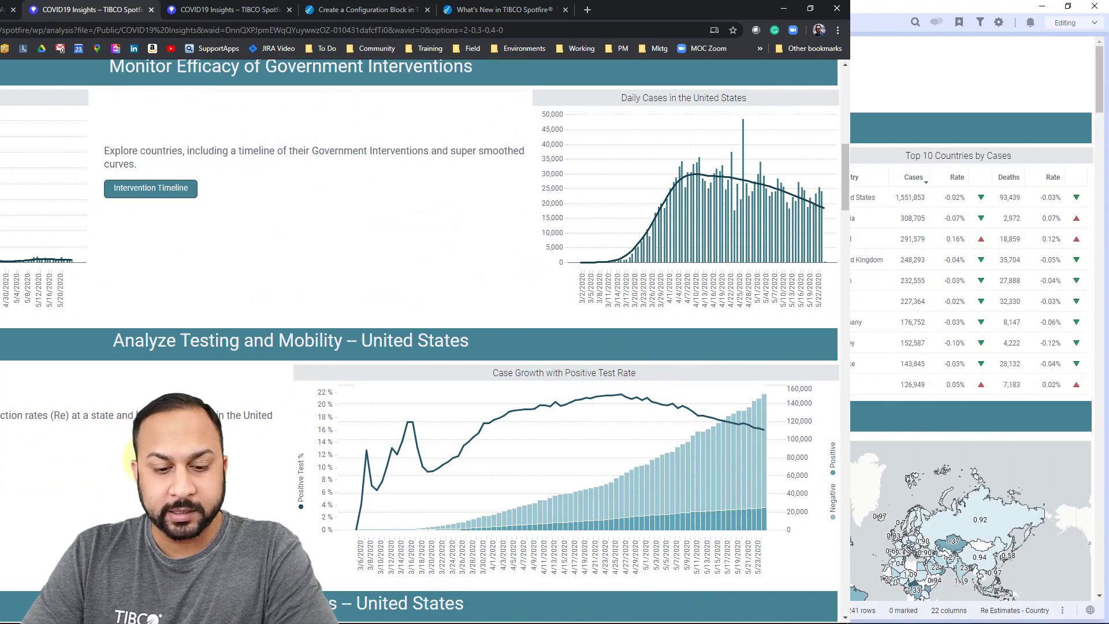
scroll(382, 288, "down", 6)
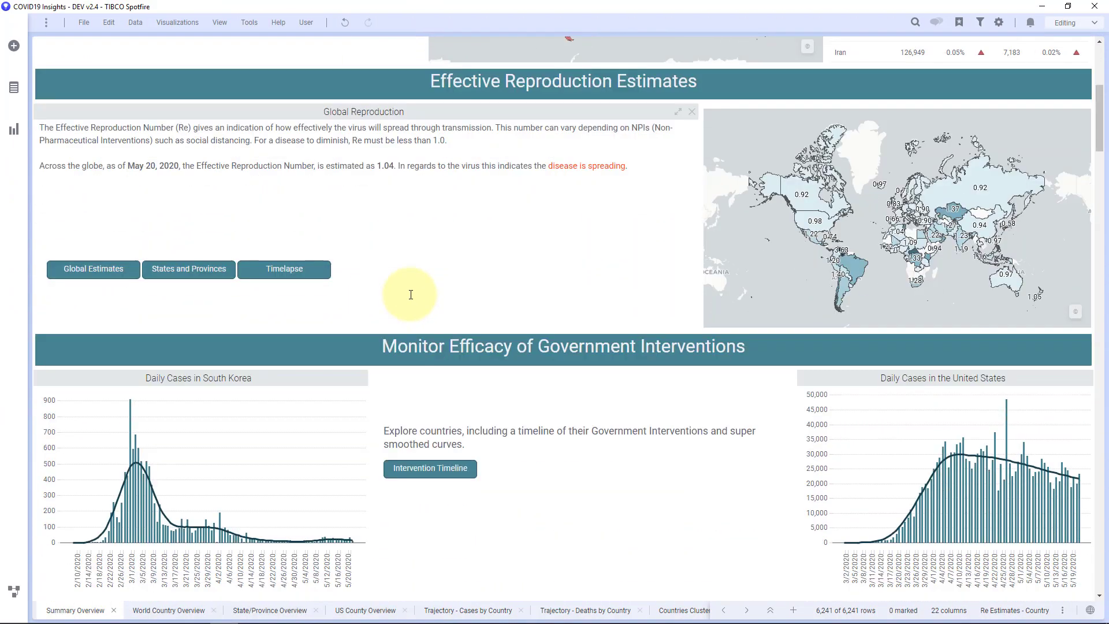
scroll(411, 295, "down", 4)
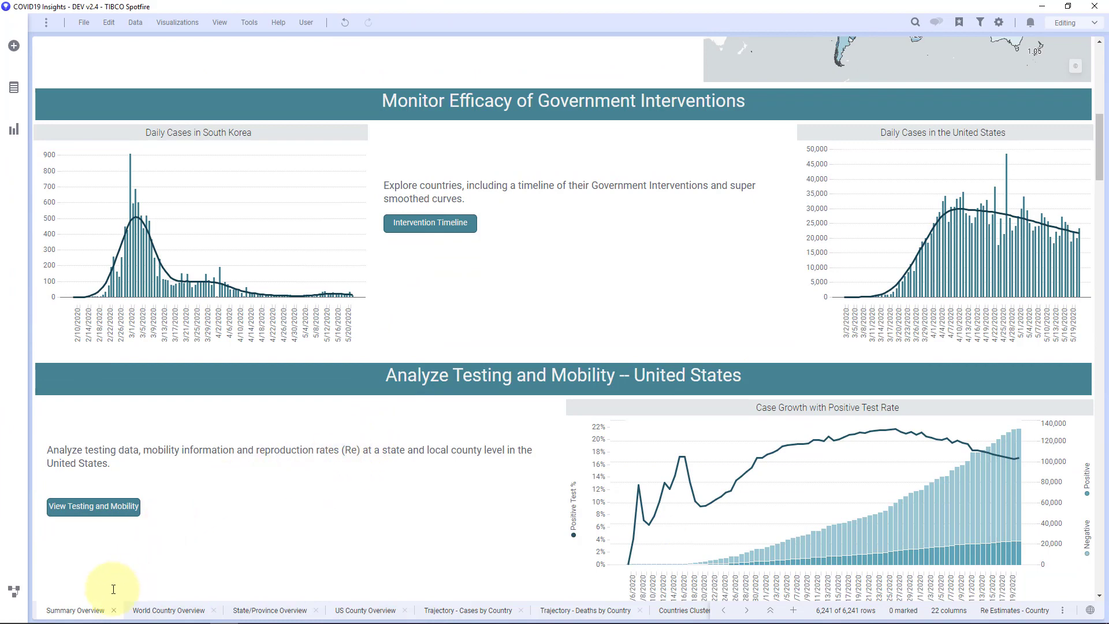
right_click(95, 613)
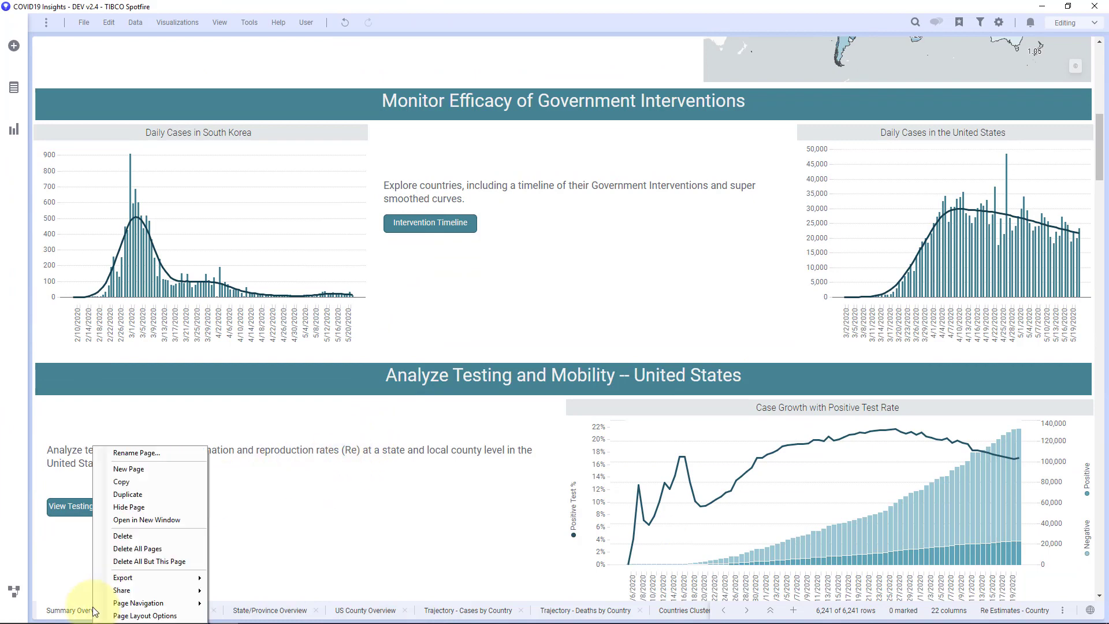
left_click(138, 616)
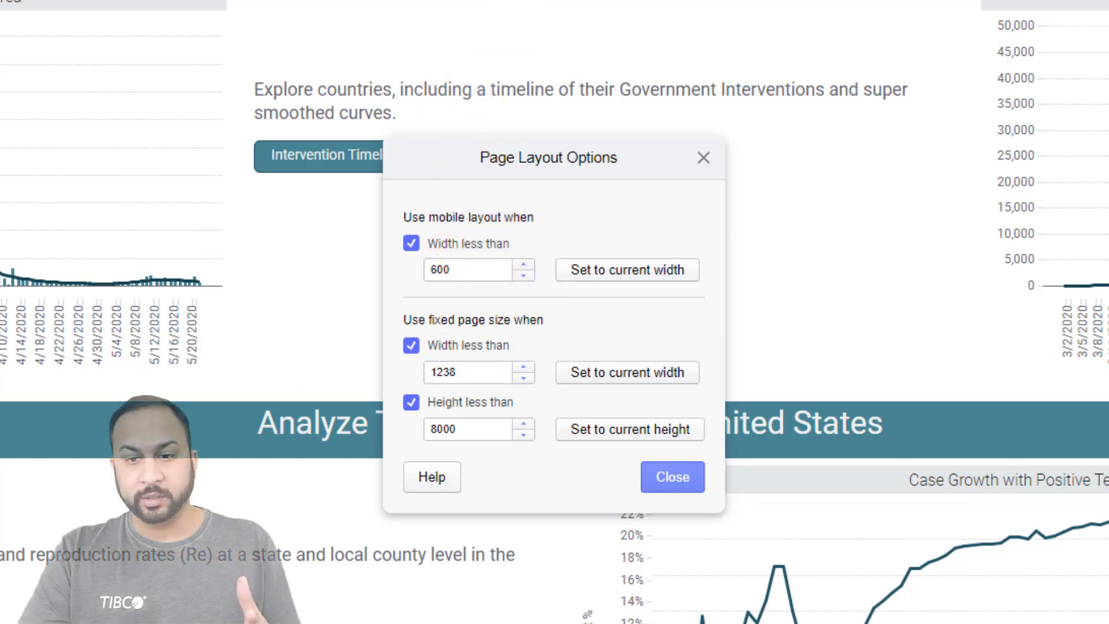
left_click(465, 269)
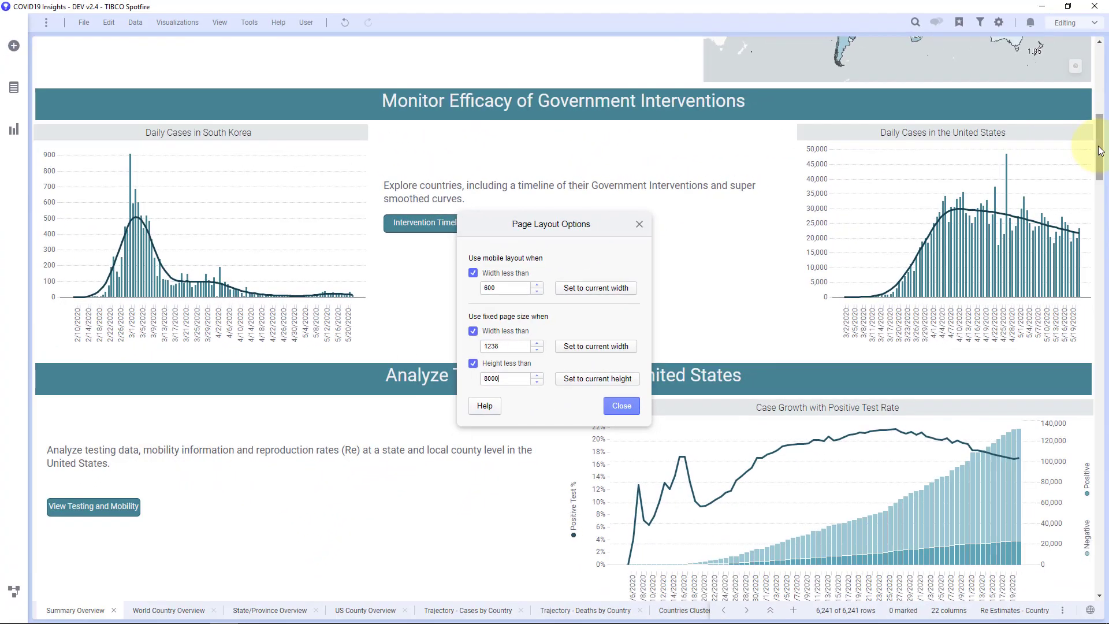
left_click_drag(1101, 133, 1089, 164)
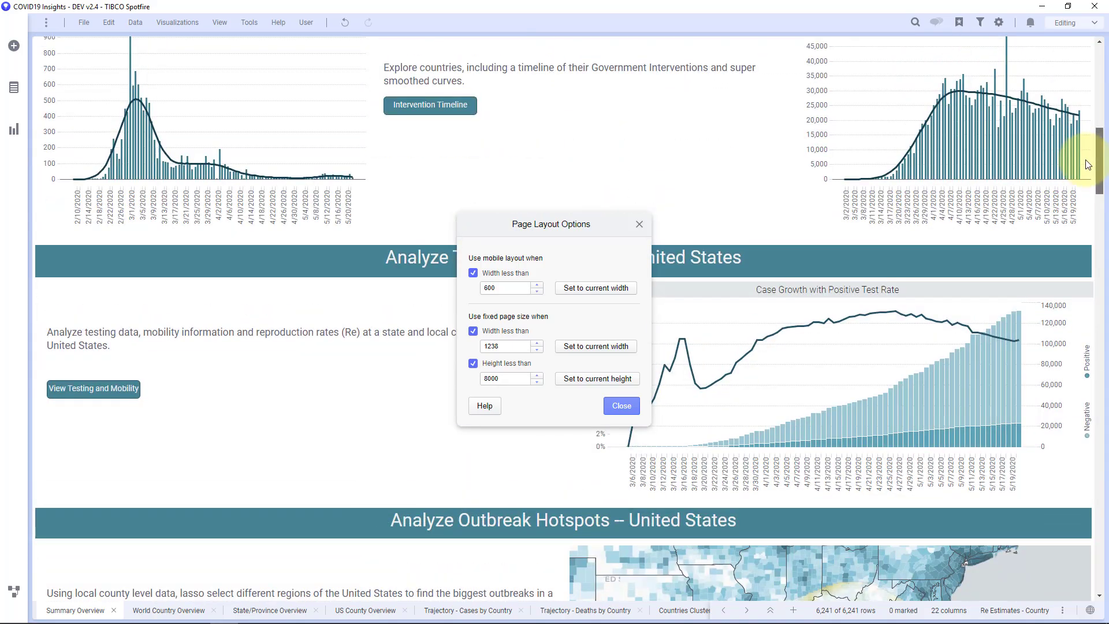
left_click(623, 407)
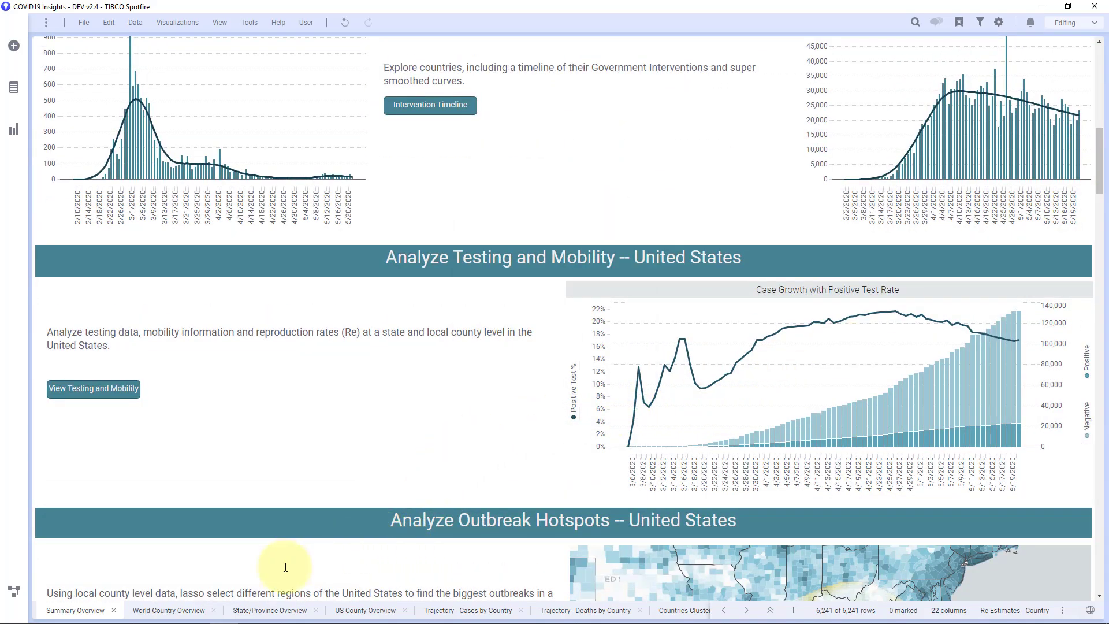
Go to the Trajectory – Cases by Country page, re-maximize the window, then open the Data menu.
left_click(507, 612)
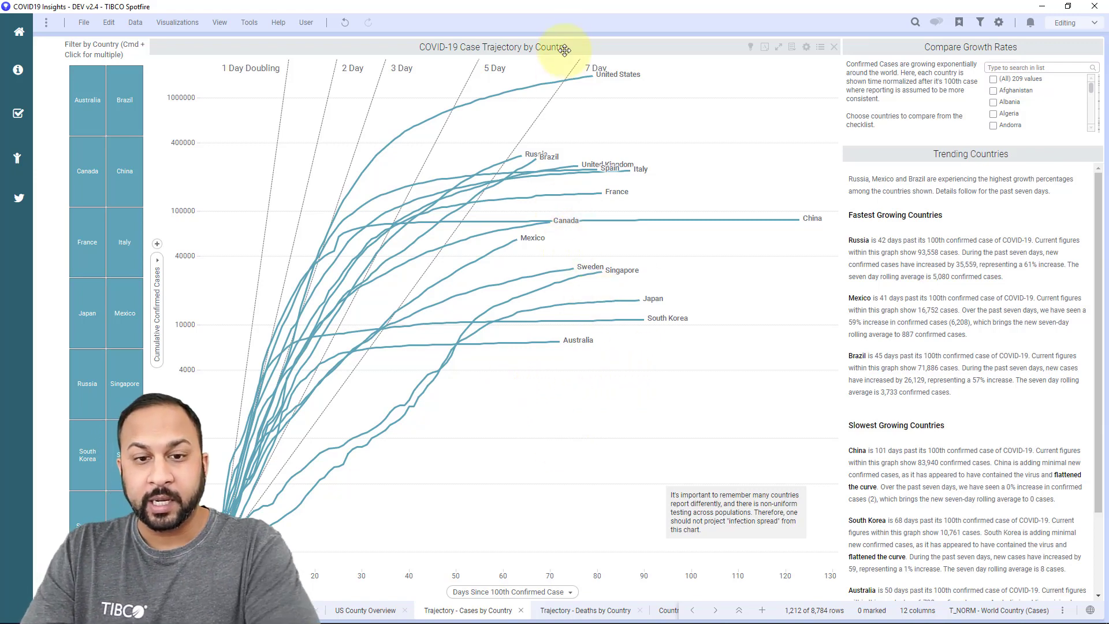
double_click(574, 12)
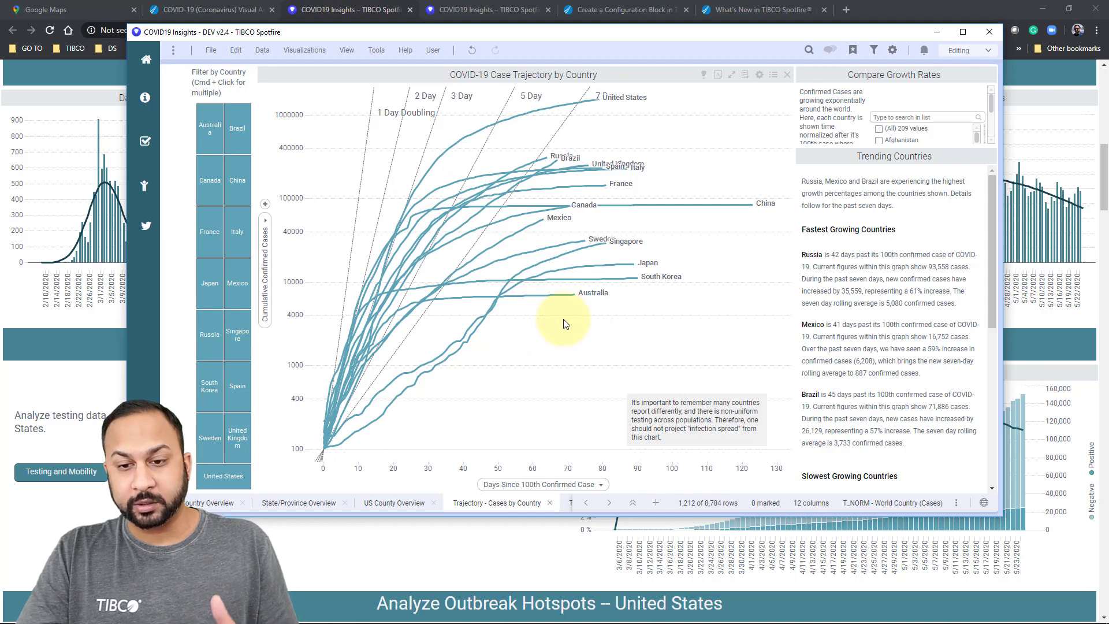
scroll(846, 119, "down", 1)
scroll(846, 119, "up", 1)
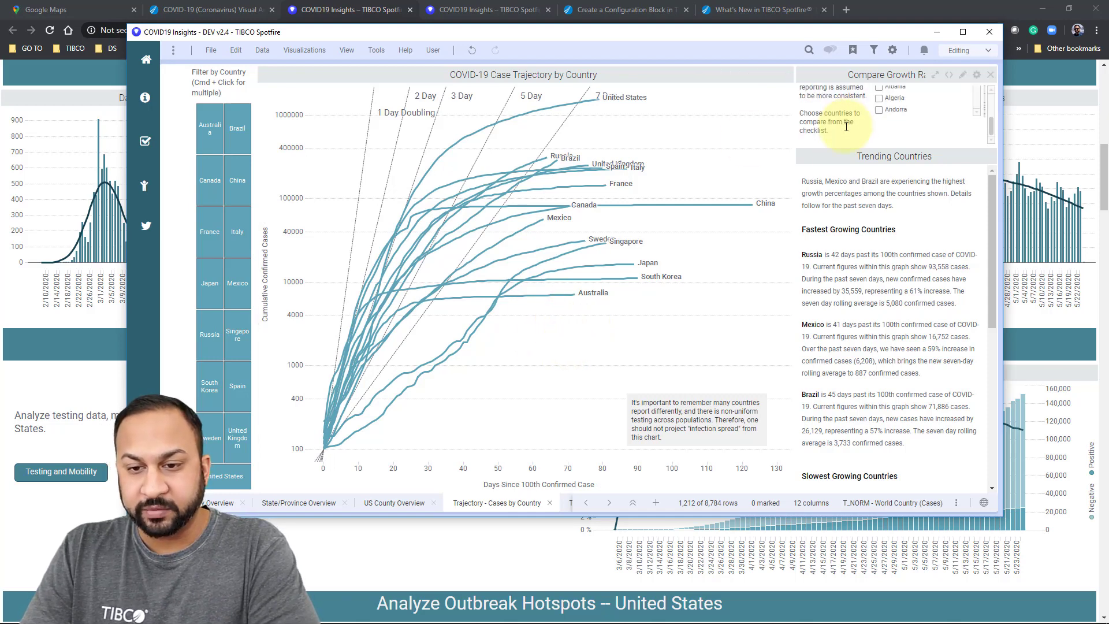
left_click(963, 34)
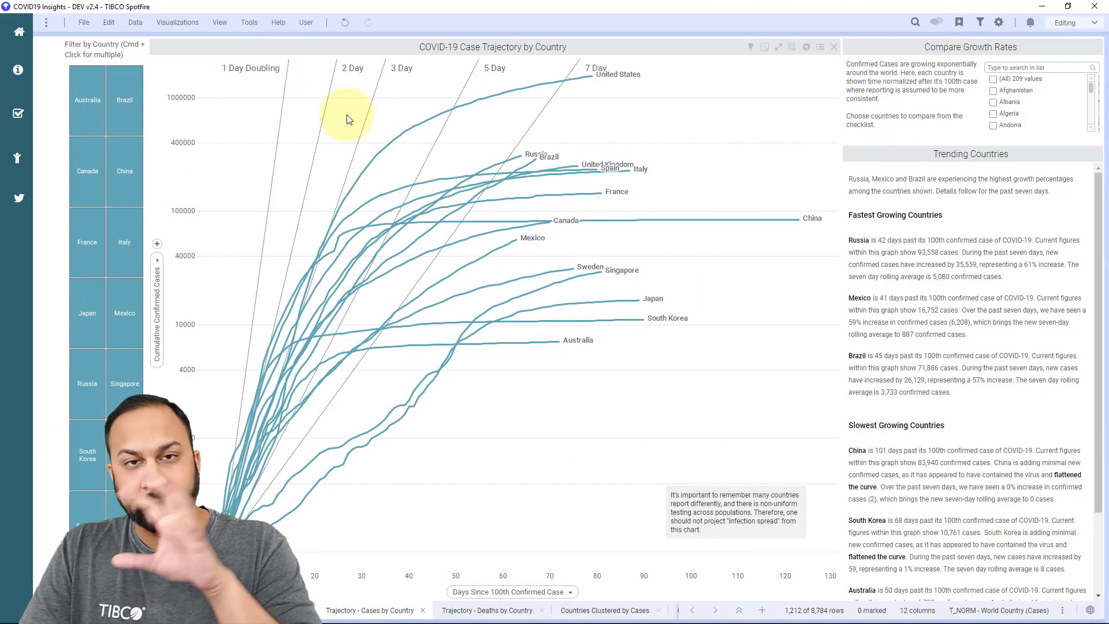
left_click(138, 24)
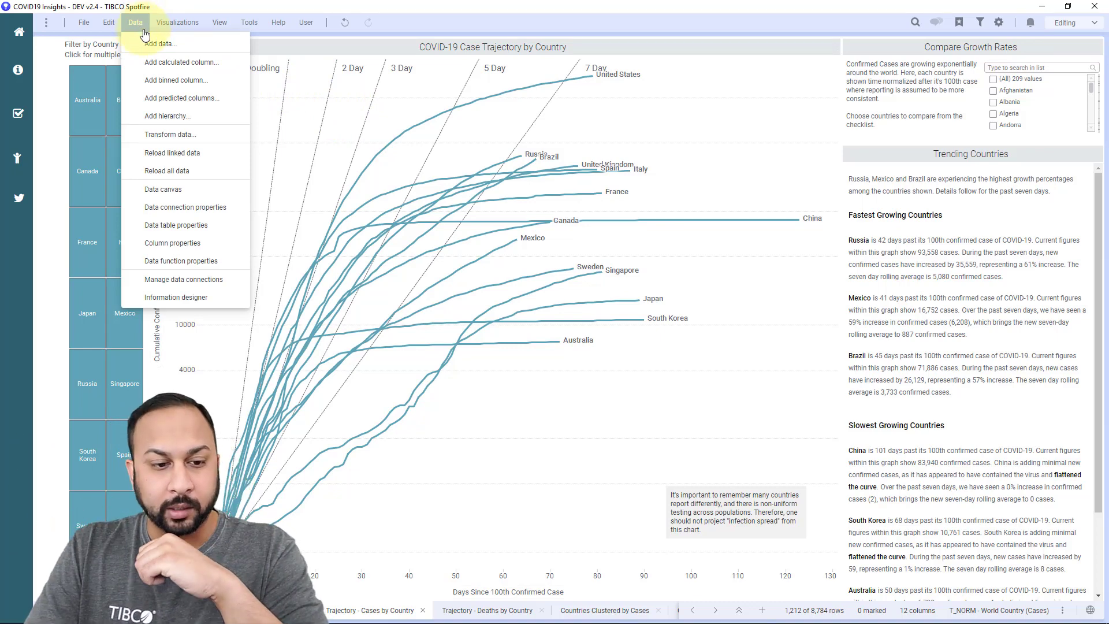
Enter Lock visualization area mode and lock Compare Growth Rates to the top of the page.
mouse_move(176, 23)
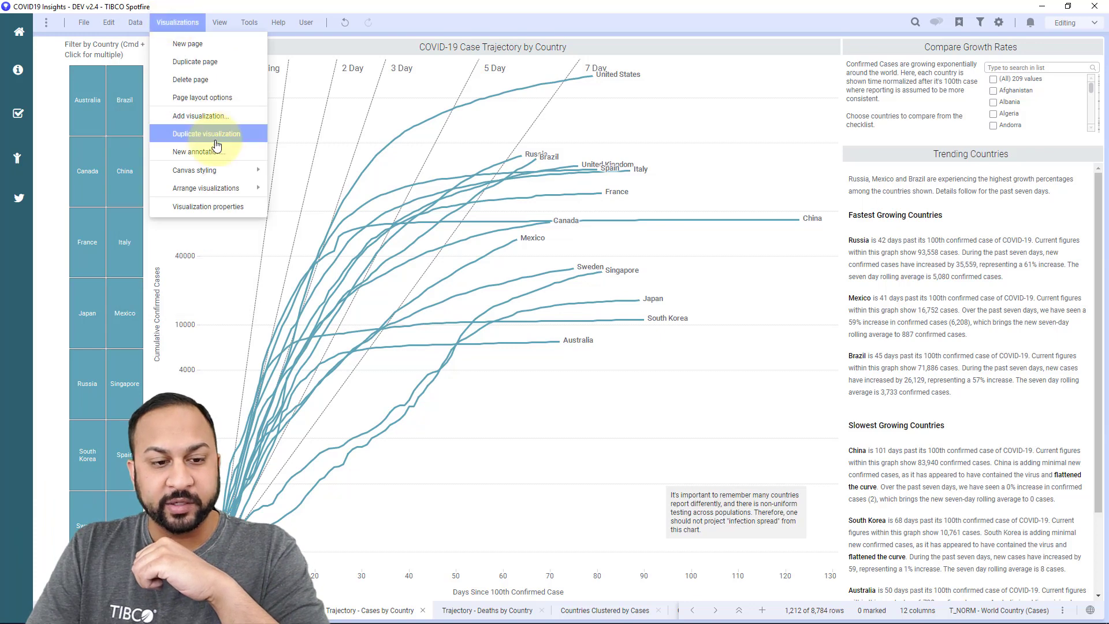
mouse_move(217, 190)
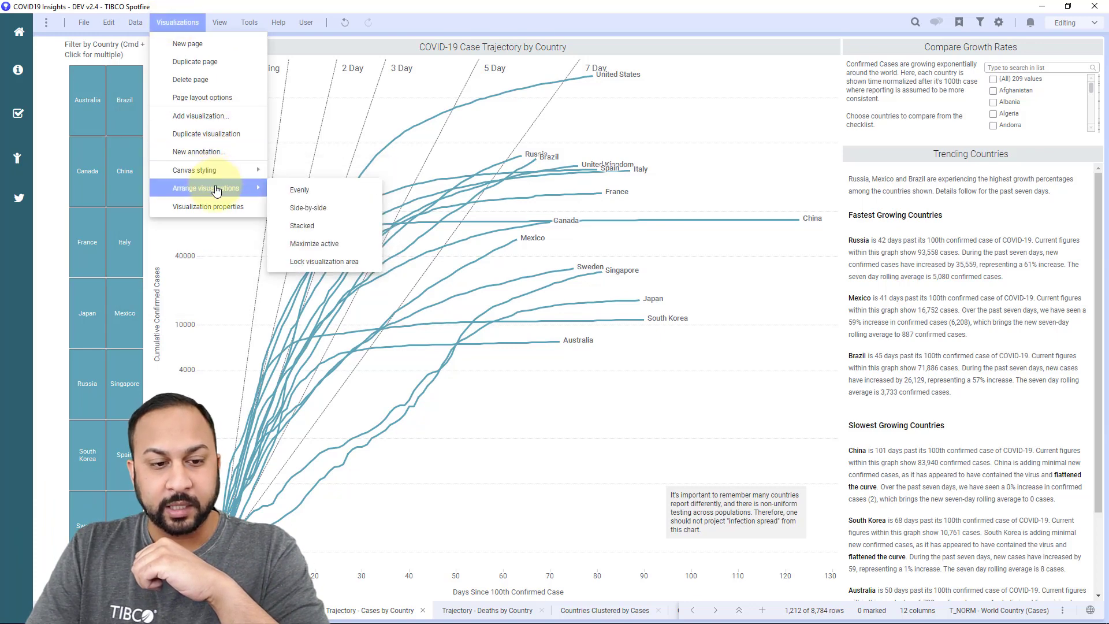
left_click(319, 261)
left_click(974, 145)
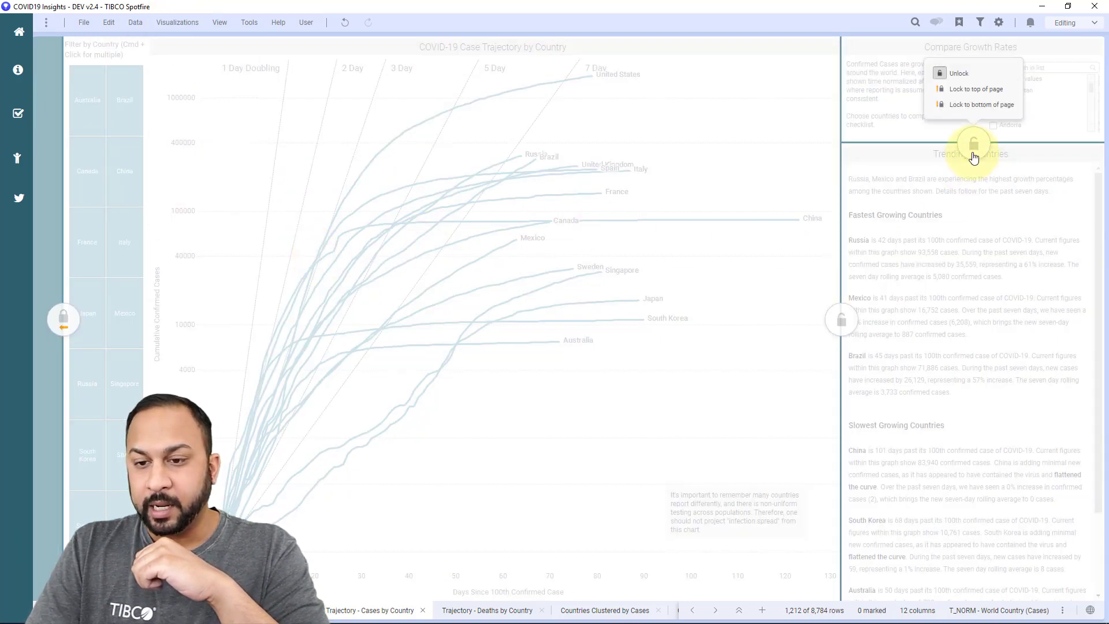
left_click(943, 91)
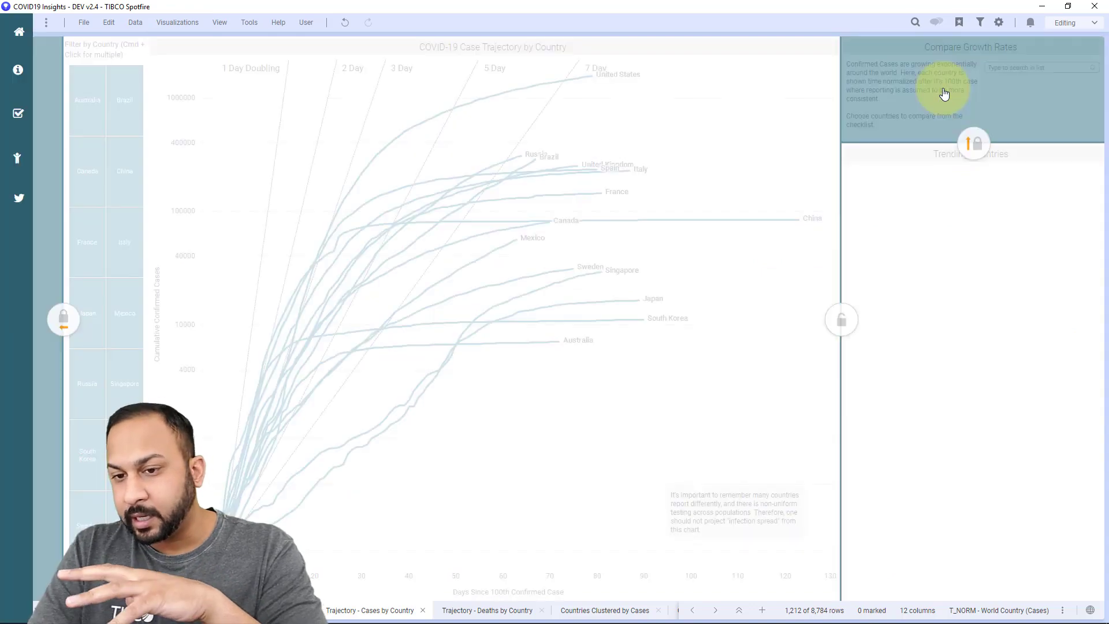
Lock the right-hand panels to the right side, exit lock mode, and re-maximize the window.
left_click(835, 323)
left_click(837, 287)
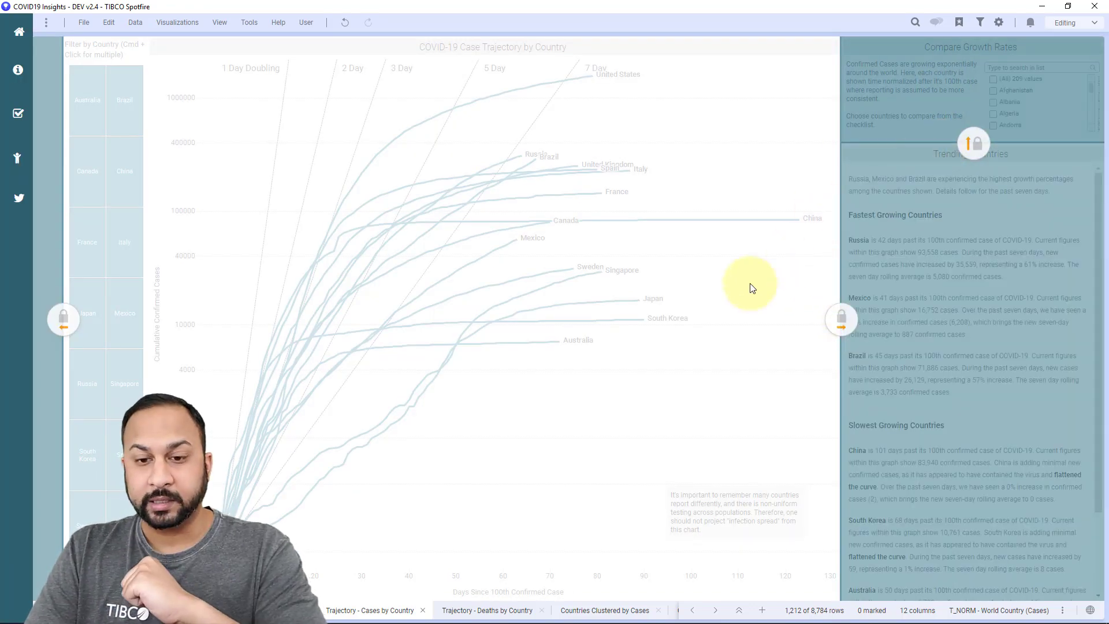
left_click(751, 287)
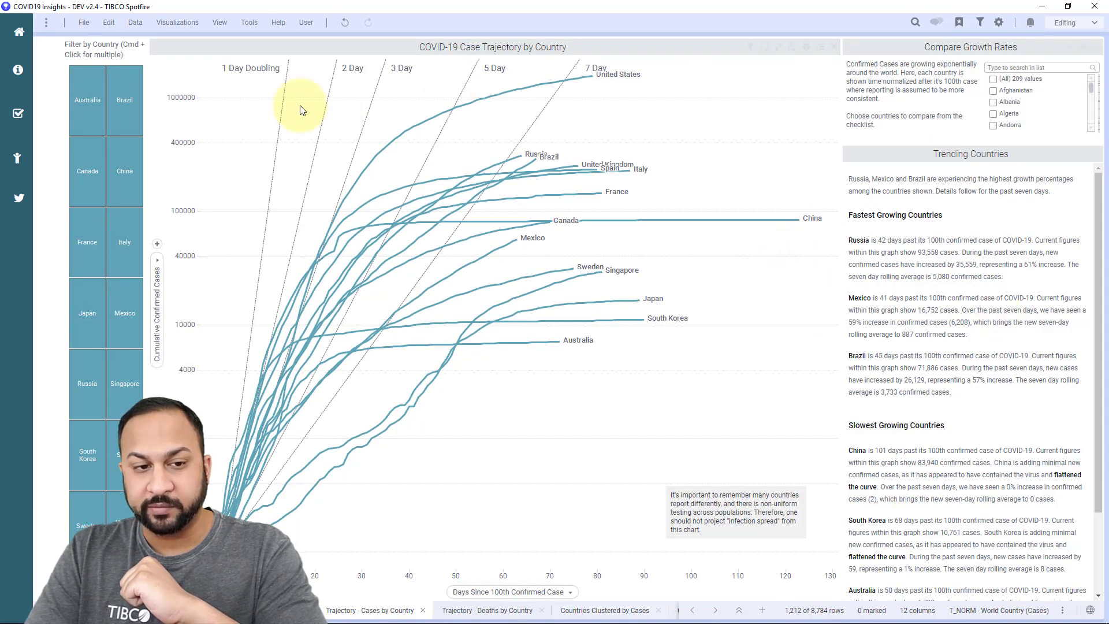
left_click_drag(779, 7, 640, 34)
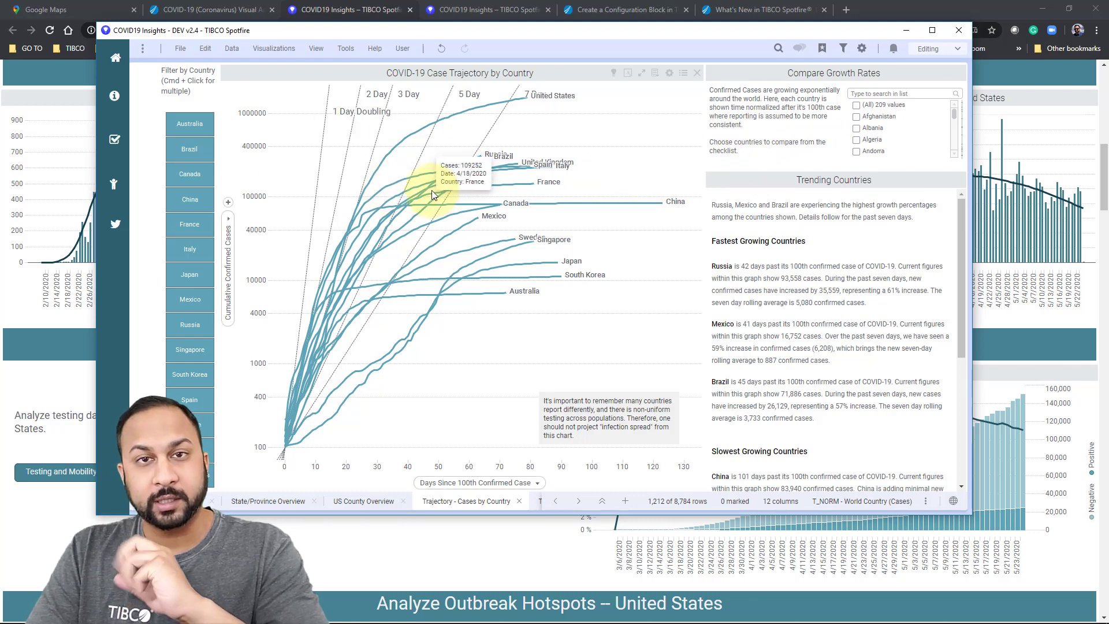
double_click(594, 36)
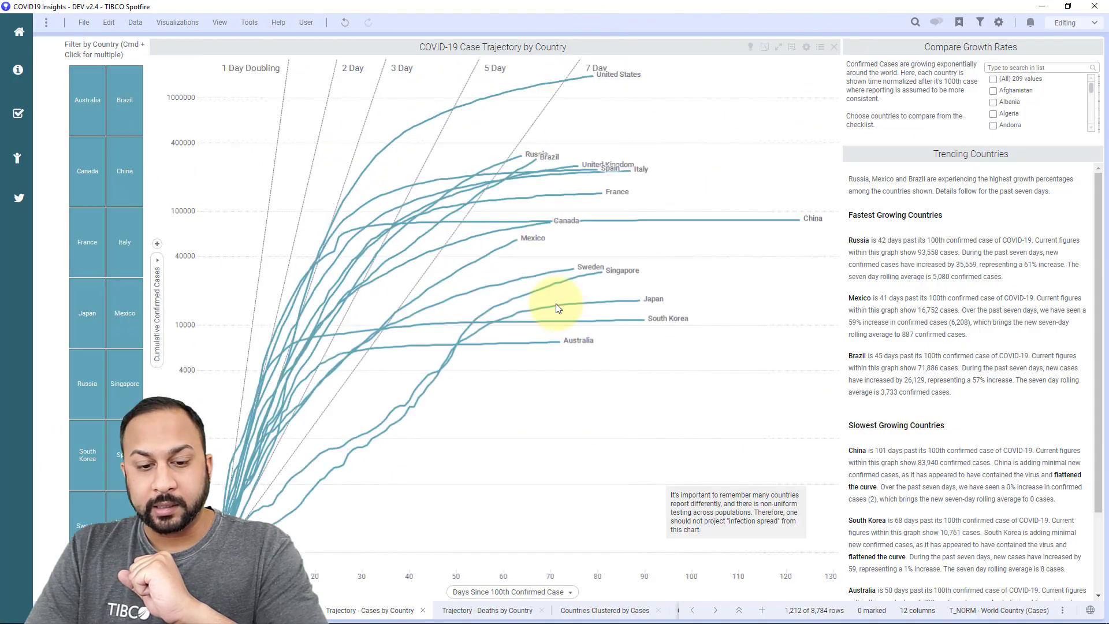
Review the page's Page Layout Options, then bring the web report forward in a smaller browser window.
right_click(384, 607)
left_click(425, 616)
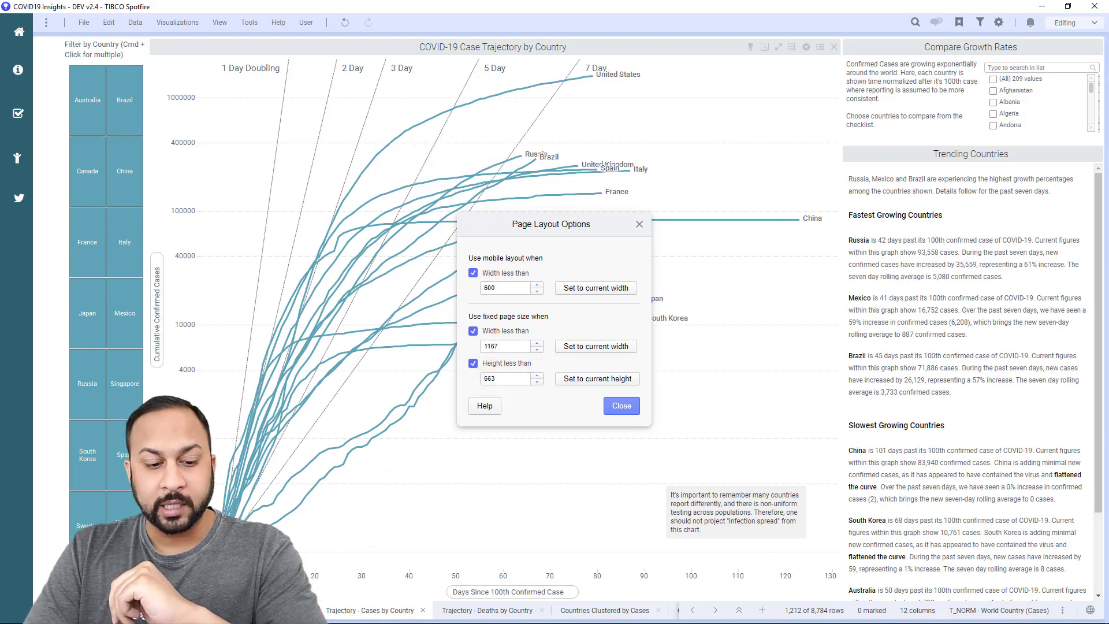
key("alt+Tab")
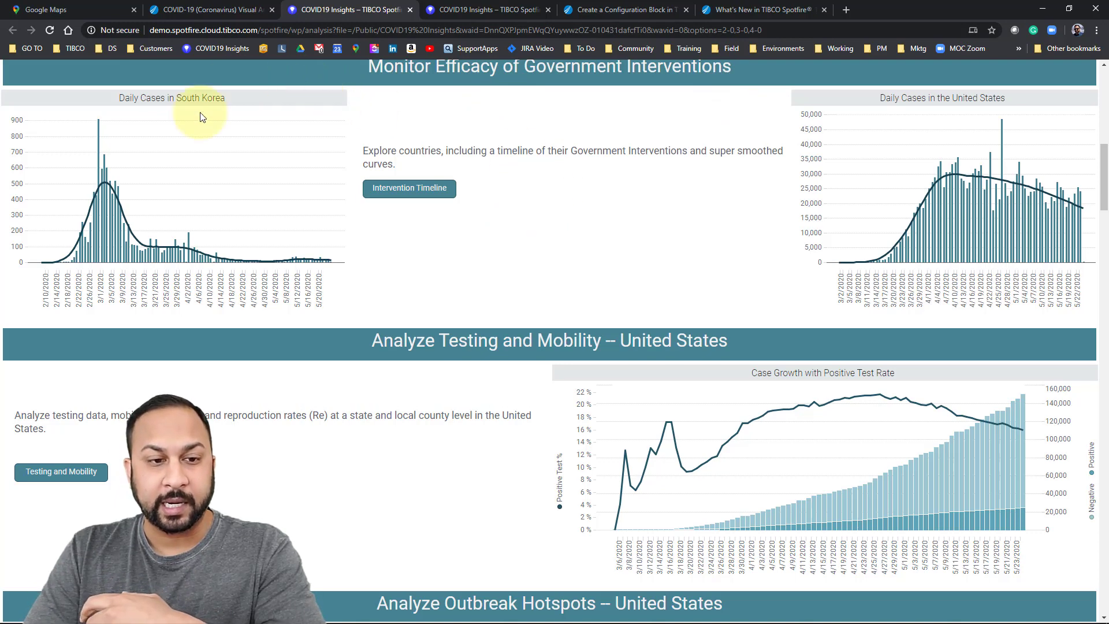
left_click_drag(874, 10, 743, 25)
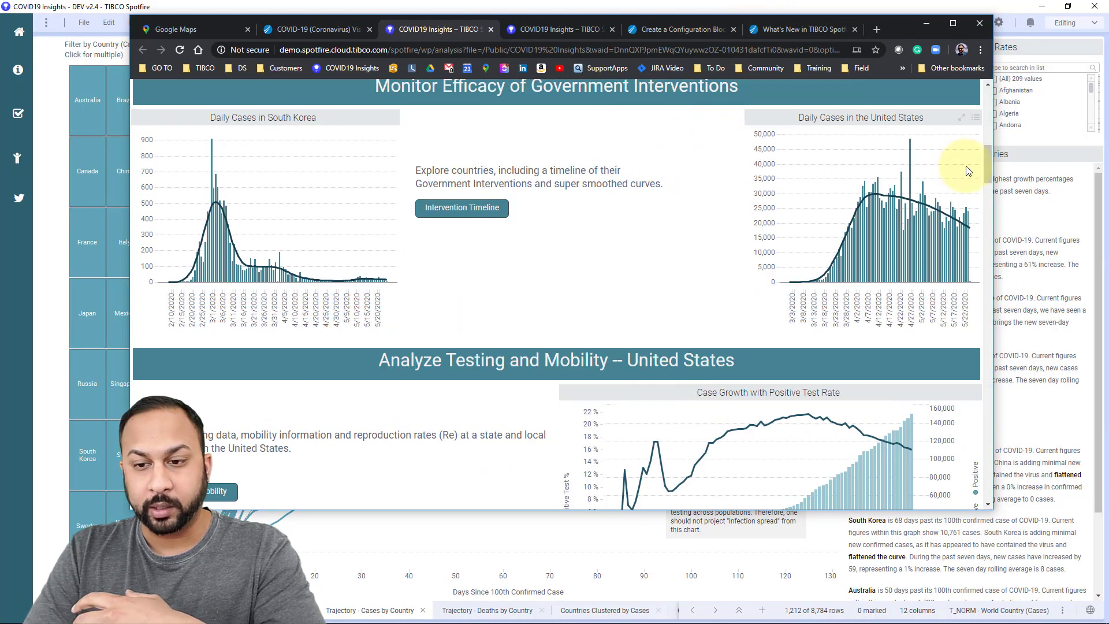
left_click_drag(986, 162, 987, 101)
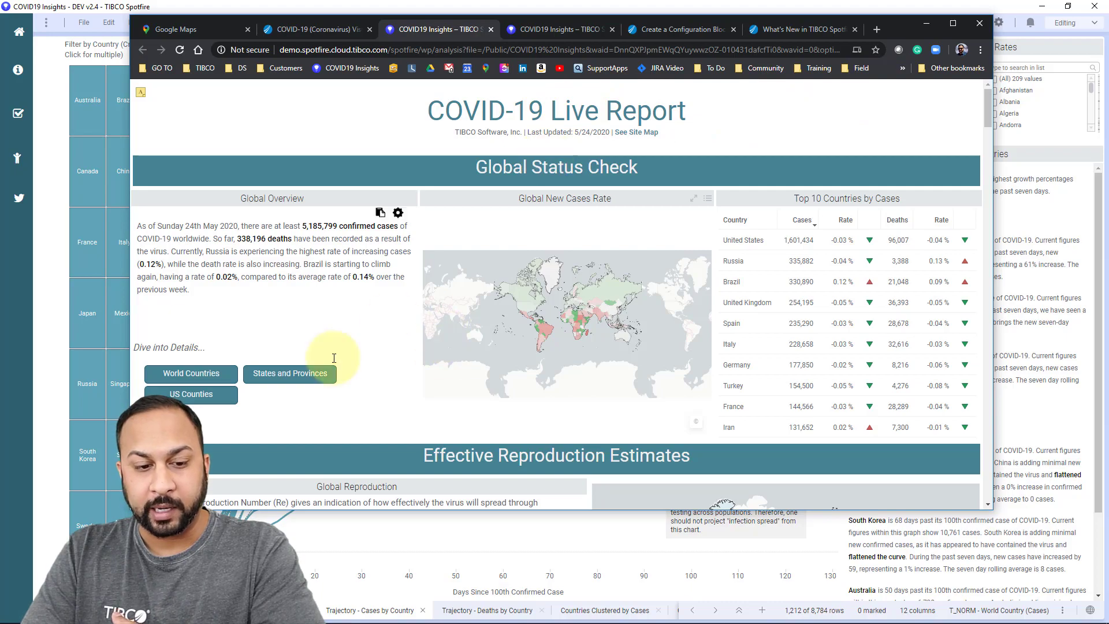
Scroll the web report to Explore Trajectories and open the Cases by Country analysis.
scroll(359, 344, "down", 5)
scroll(393, 338, "down", 20)
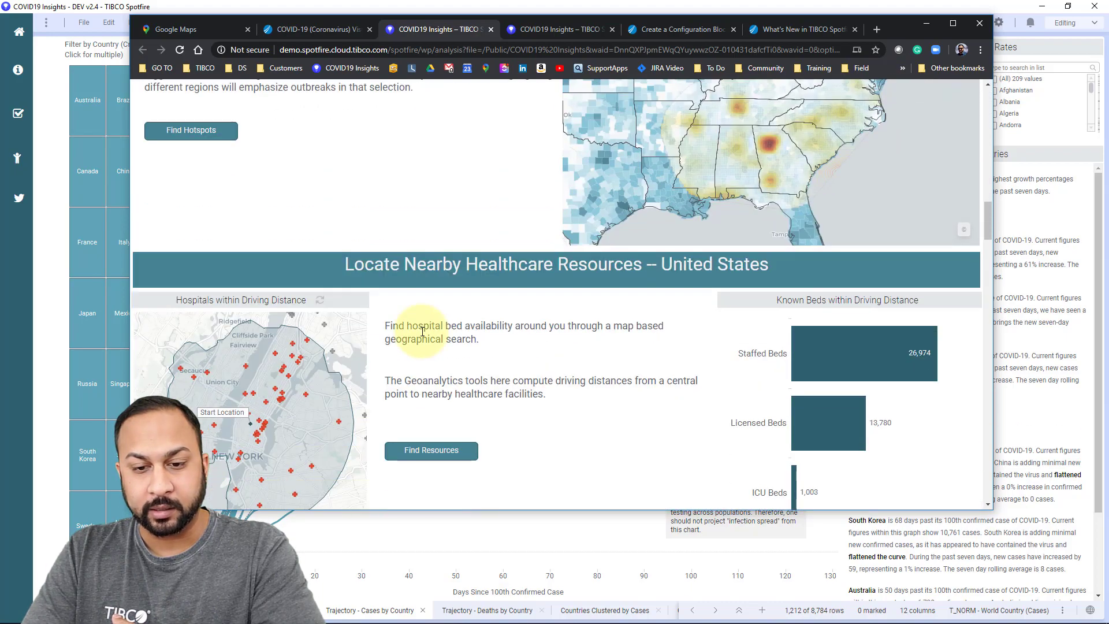
scroll(422, 333, "down", 7)
scroll(231, 289, "up", 3)
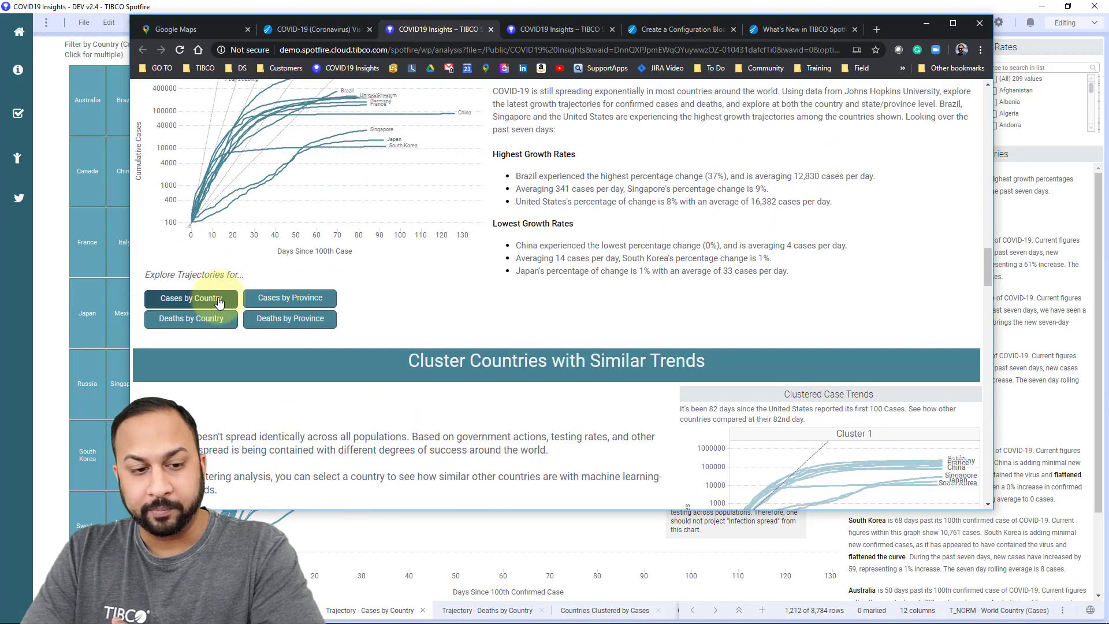
left_click(194, 292)
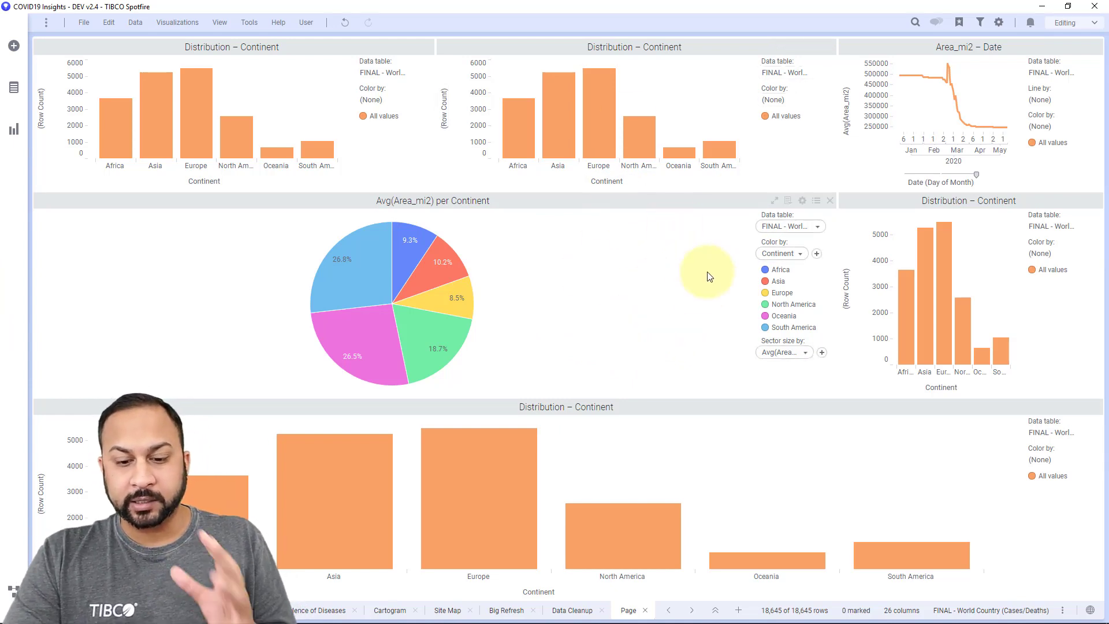
Drag a Text area from the Visualization types list to below the Distribution – Continent chart.
left_click(12, 133)
left_click_drag(92, 148, 597, 508)
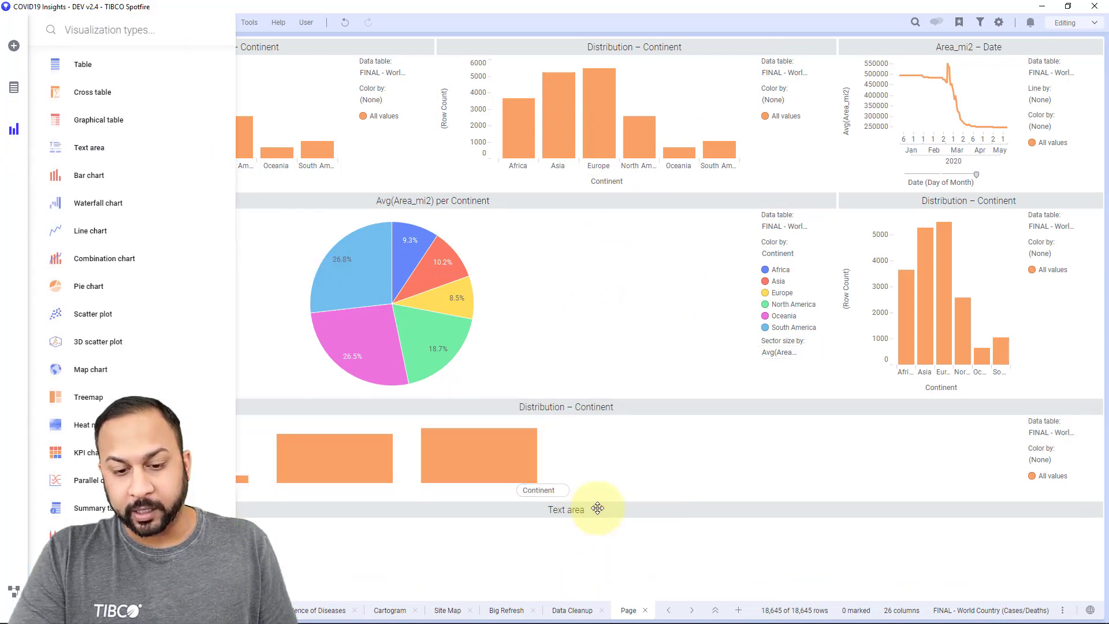
In the Page's layout options, set the fixed height limit to 5000.
right_click(626, 616)
left_click(673, 550)
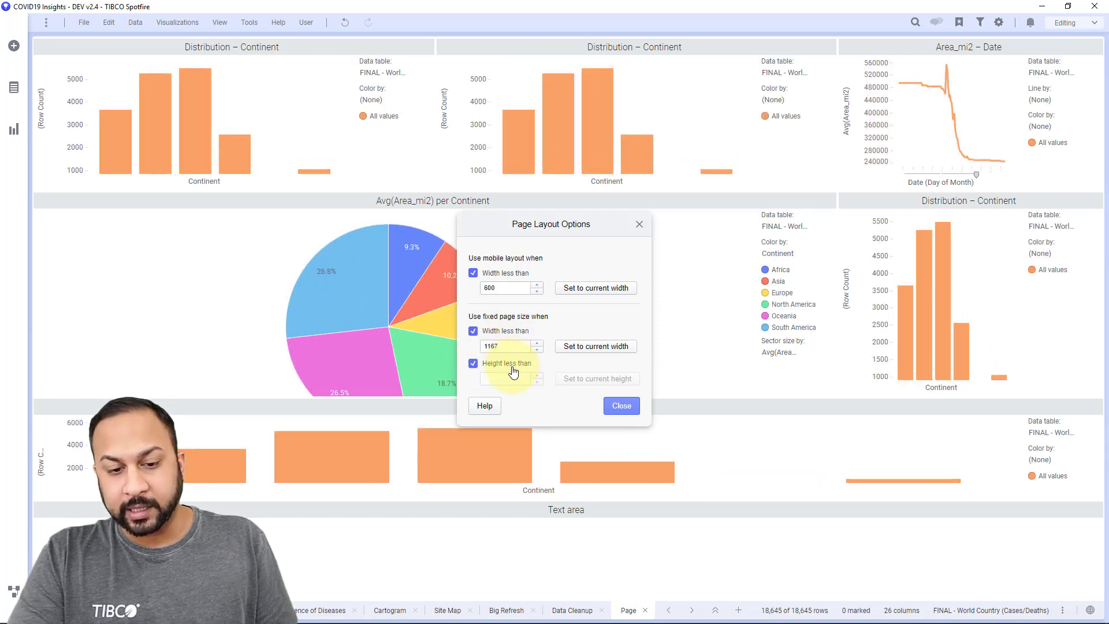
key("ctrl+a")
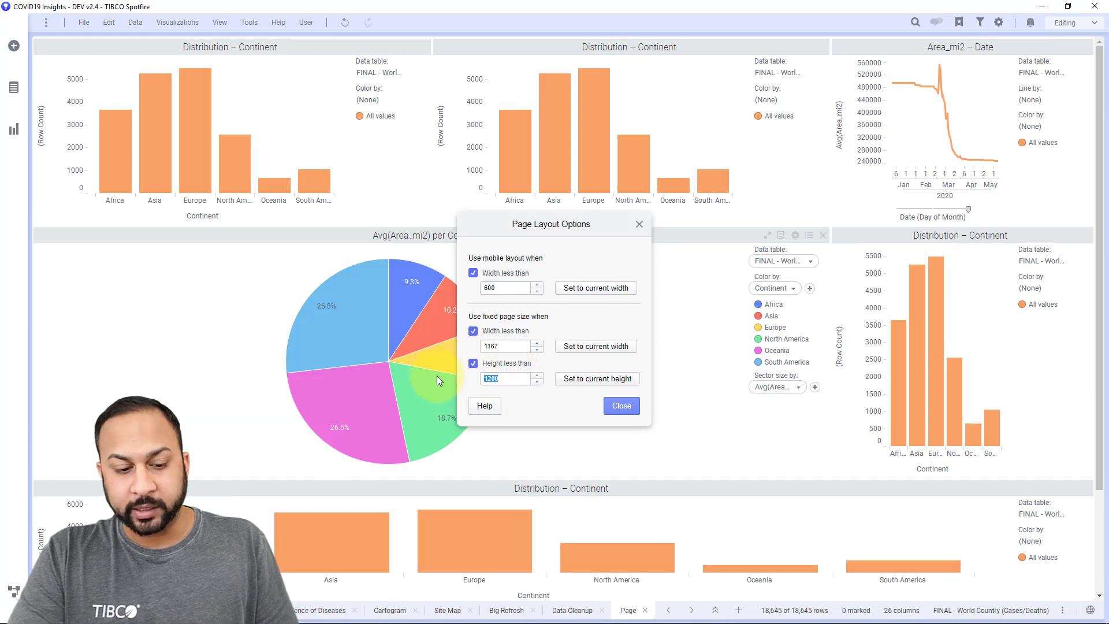
type("5000")
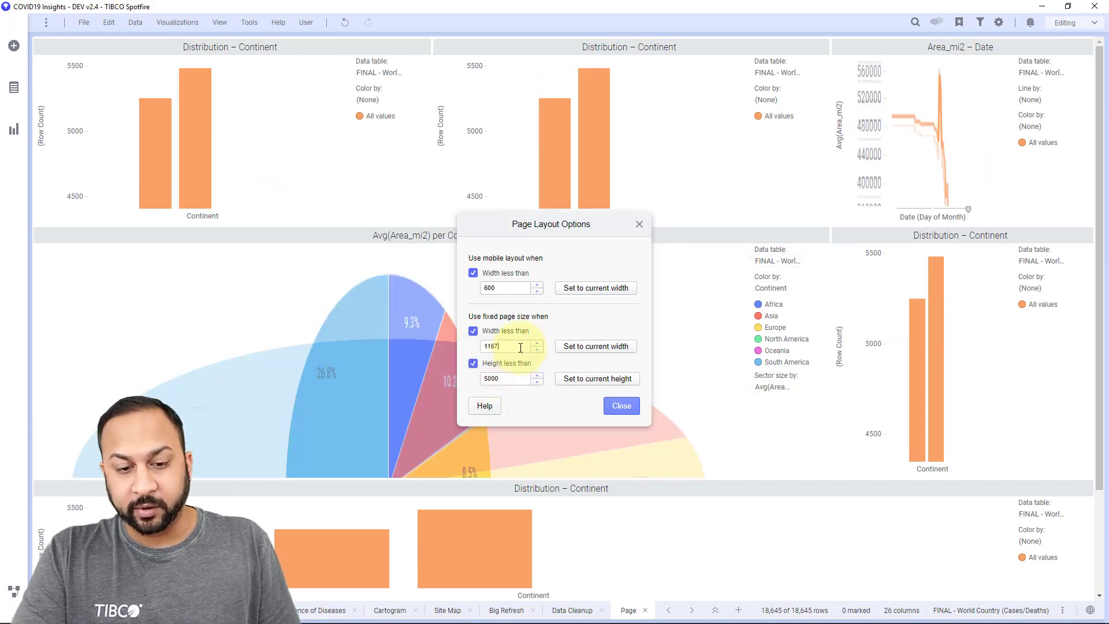
left_click(618, 408)
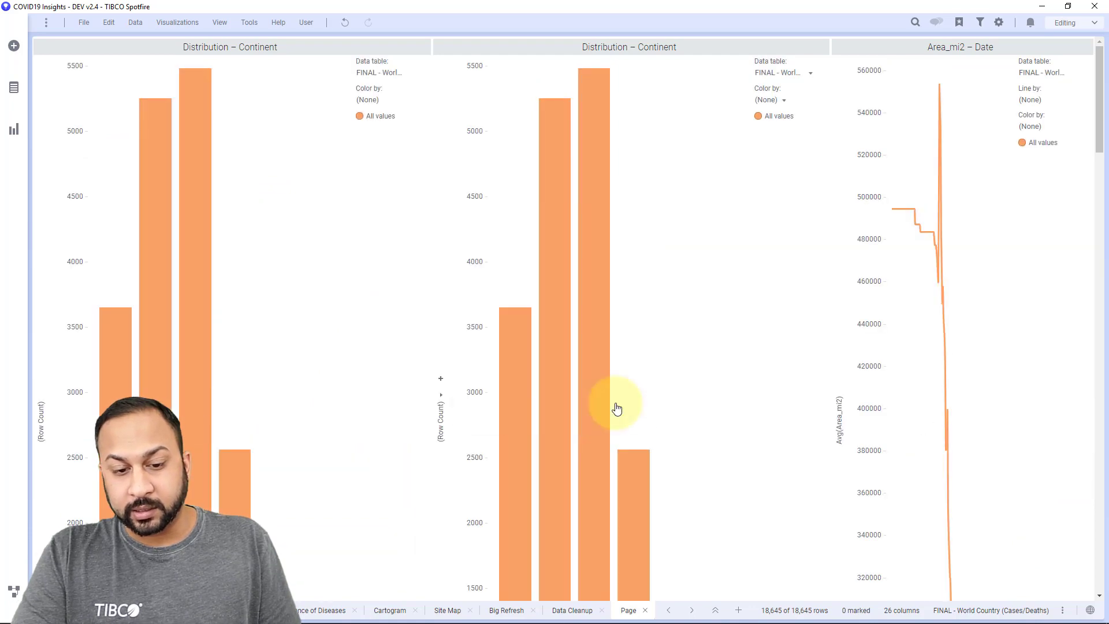
Drag splitters upward to enlarge the pie chart panel and the lower-right Distribution chart.
scroll(678, 322, "down", 3)
scroll(694, 353, "down", 15)
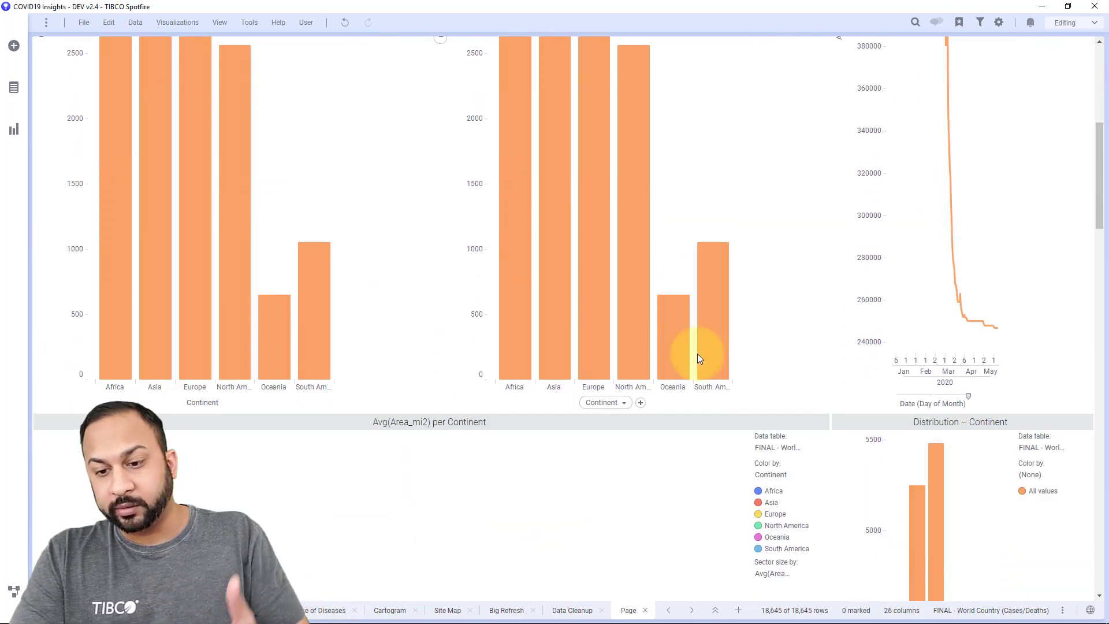
scroll(694, 388, "down", 5)
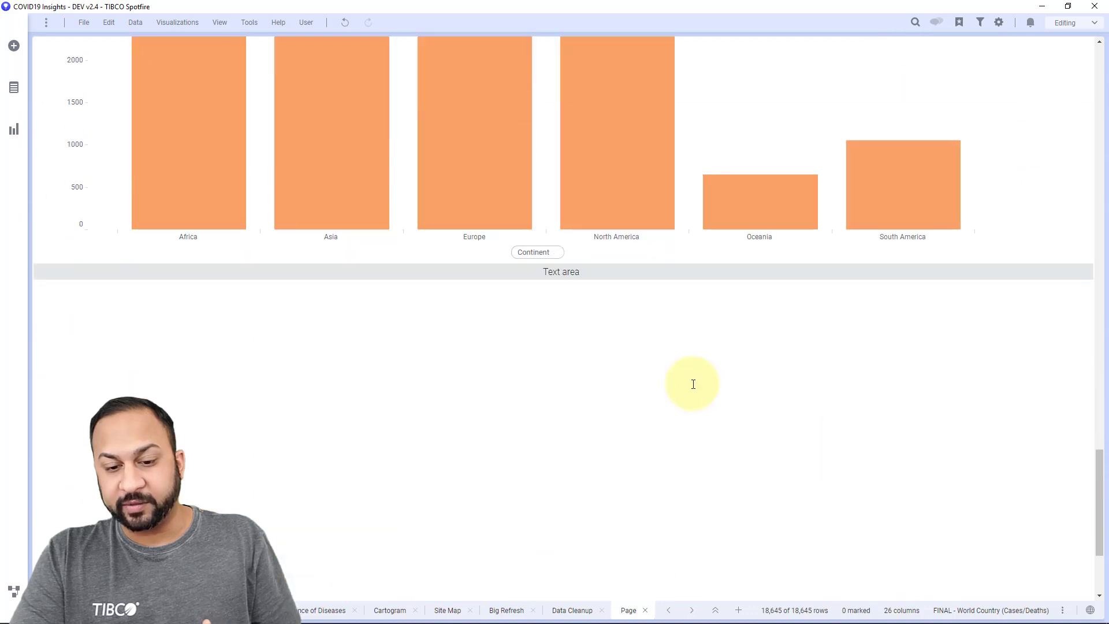
scroll(696, 390, "up", 10)
scroll(694, 389, "up", 12)
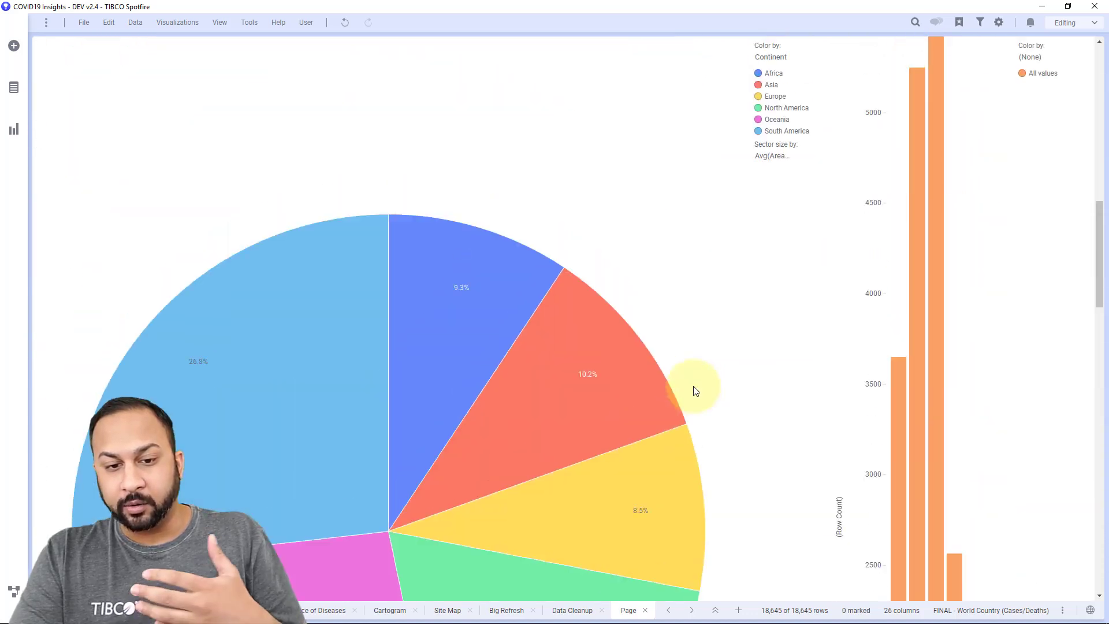
scroll(694, 385, "down", 3)
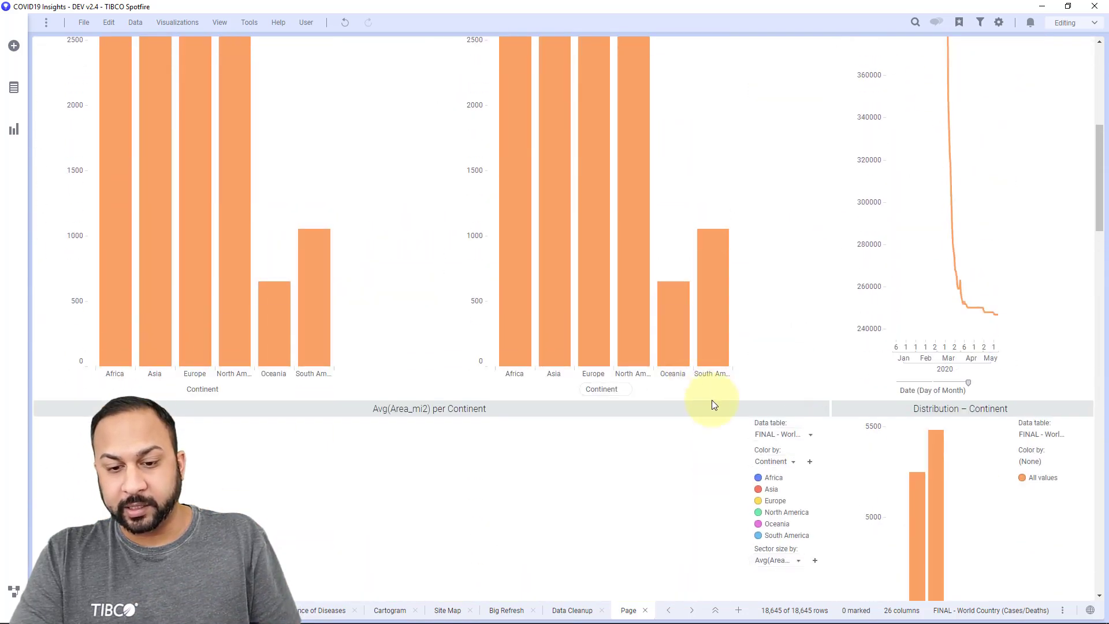
left_click_drag(712, 399, 666, 124)
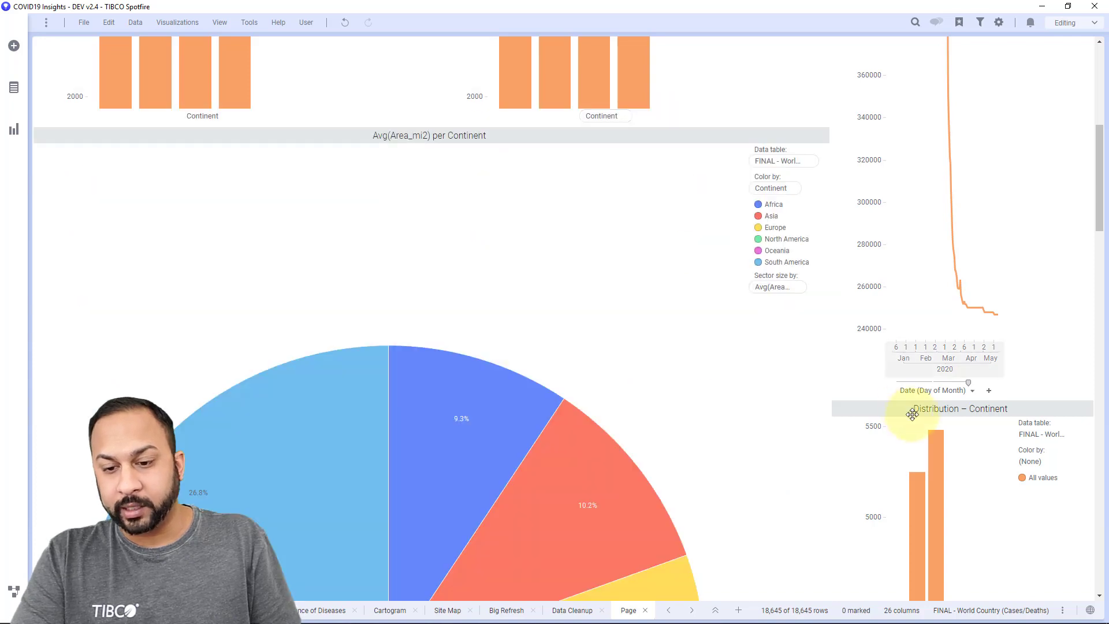
left_click_drag(904, 401, 898, 128)
scroll(763, 297, "up", 6)
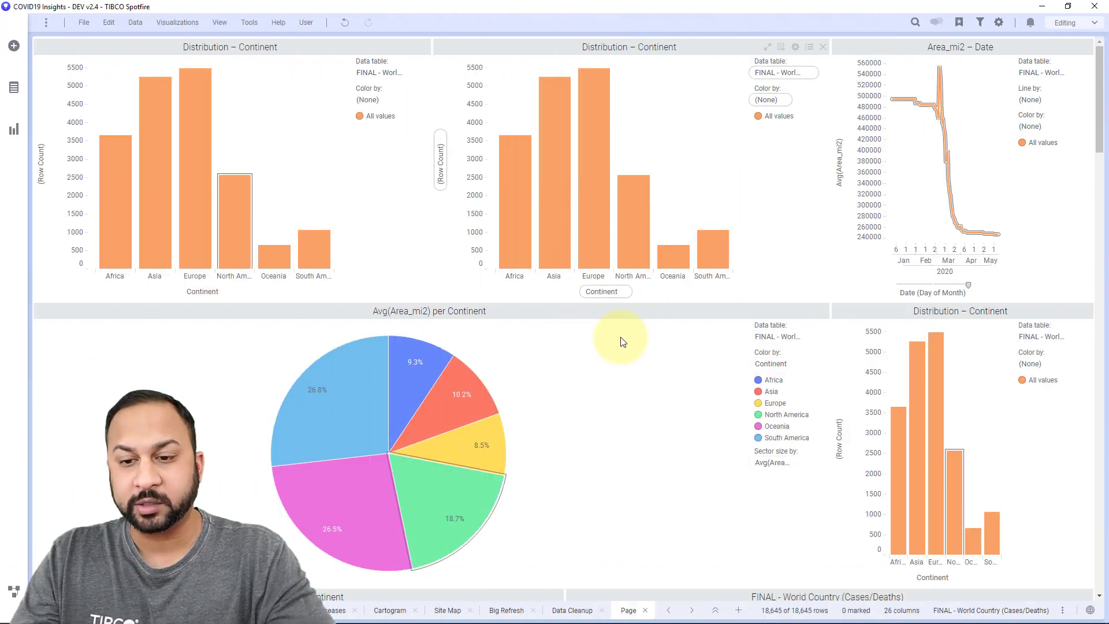
scroll(623, 341, "down", 3)
scroll(623, 340, "down", 6)
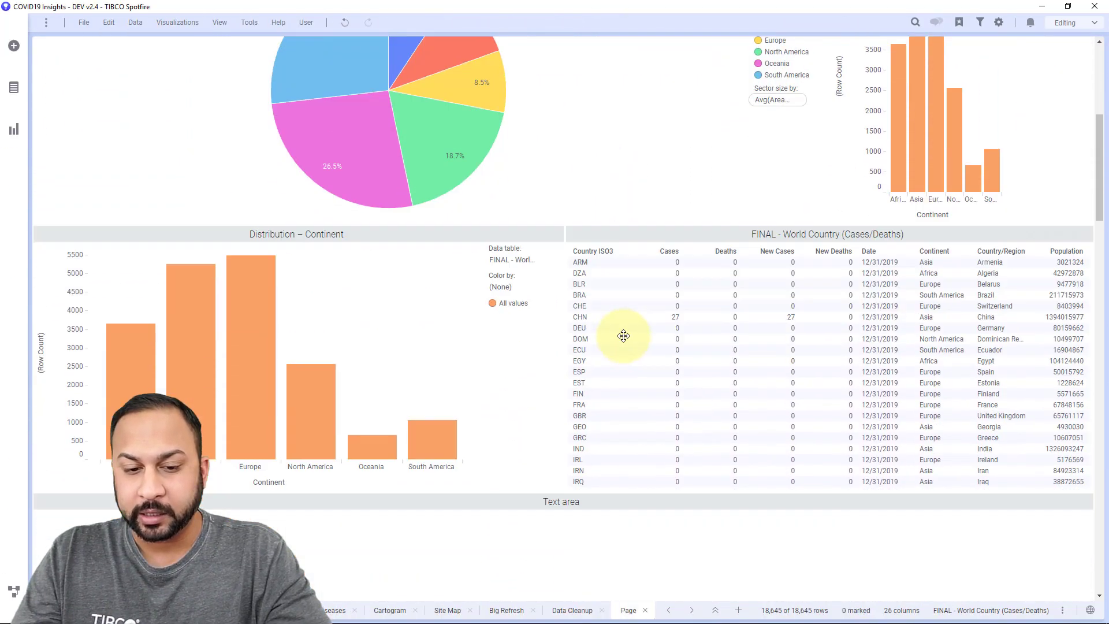
scroll(618, 334, "down", 3)
scroll(624, 341, "up", 7)
scroll(626, 342, "down", 3)
scroll(752, 338, "down", 3)
scroll(772, 347, "up", 3)
scroll(485, 370, "up", 8)
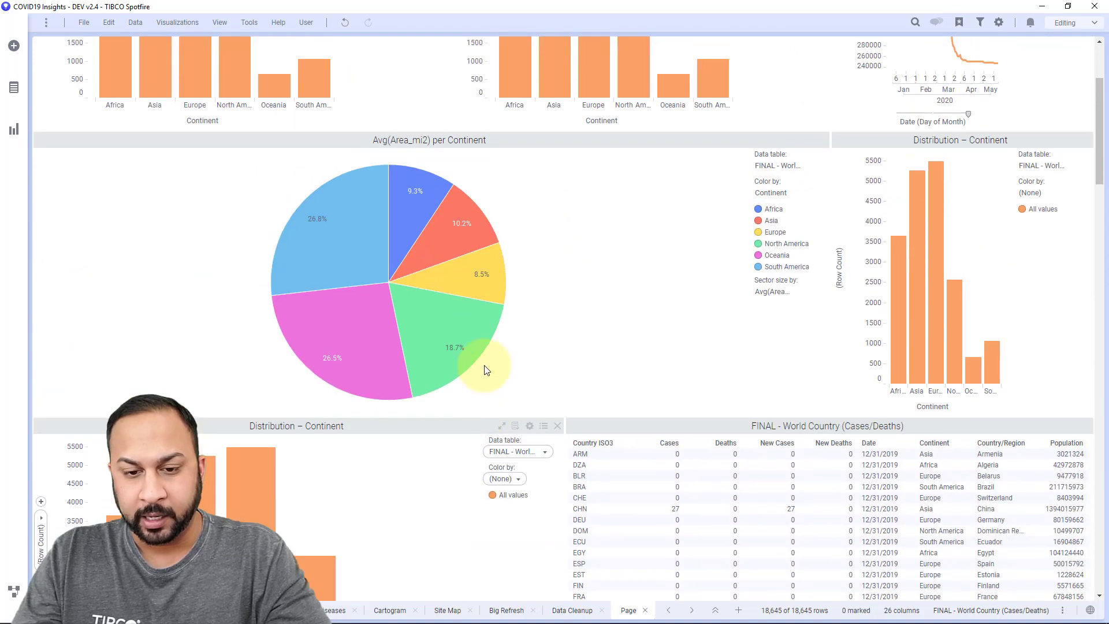
scroll(594, 349, "down", 7)
scroll(520, 361, "down", 10)
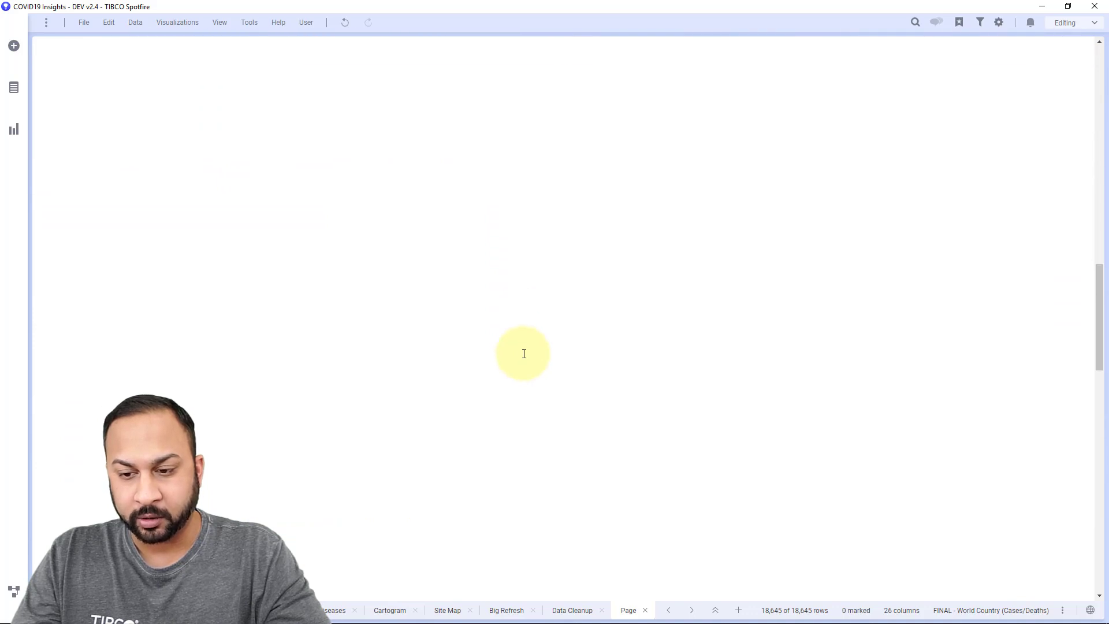
scroll(524, 354, "down", 5)
scroll(539, 366, "up", 10)
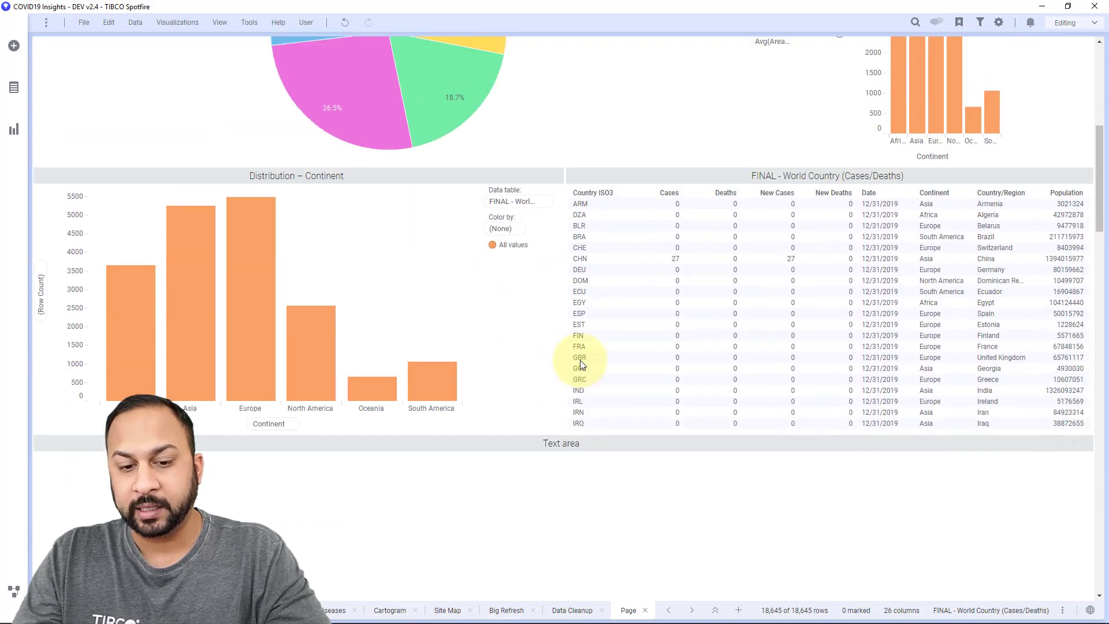
scroll(580, 364, "up", 1)
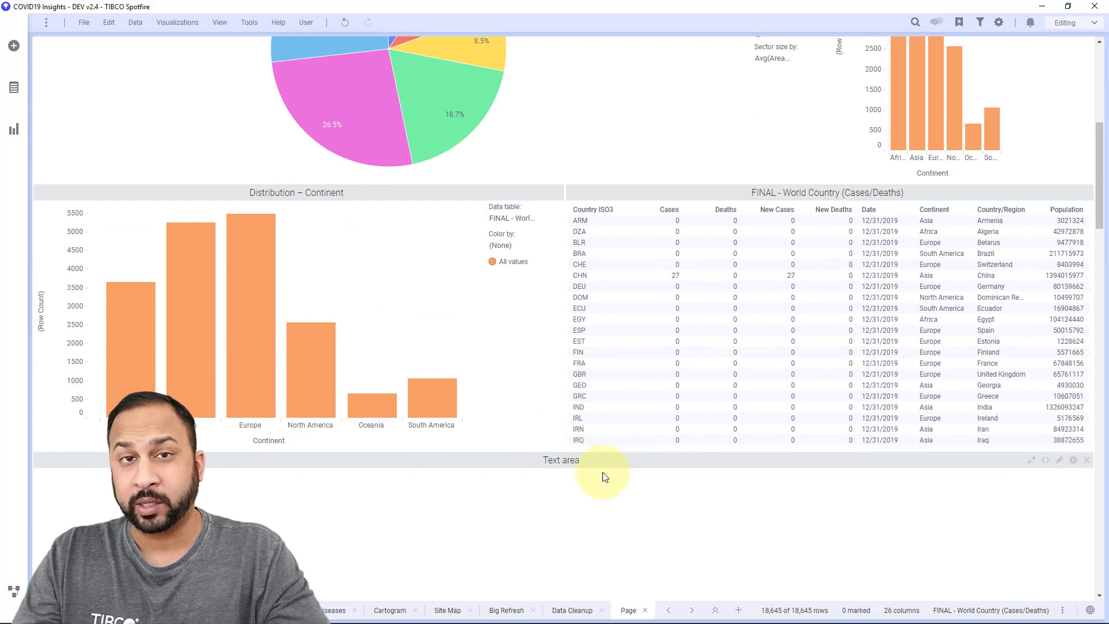
scroll(602, 493, "up", 2)
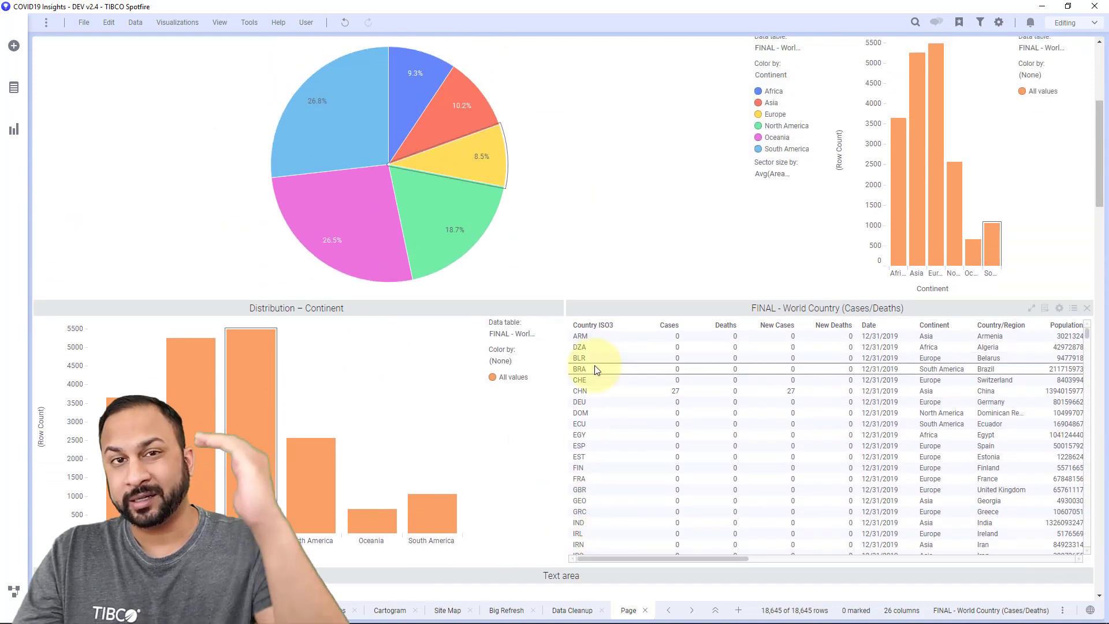
scroll(595, 387, "down", 2)
scroll(578, 457, "down", 5)
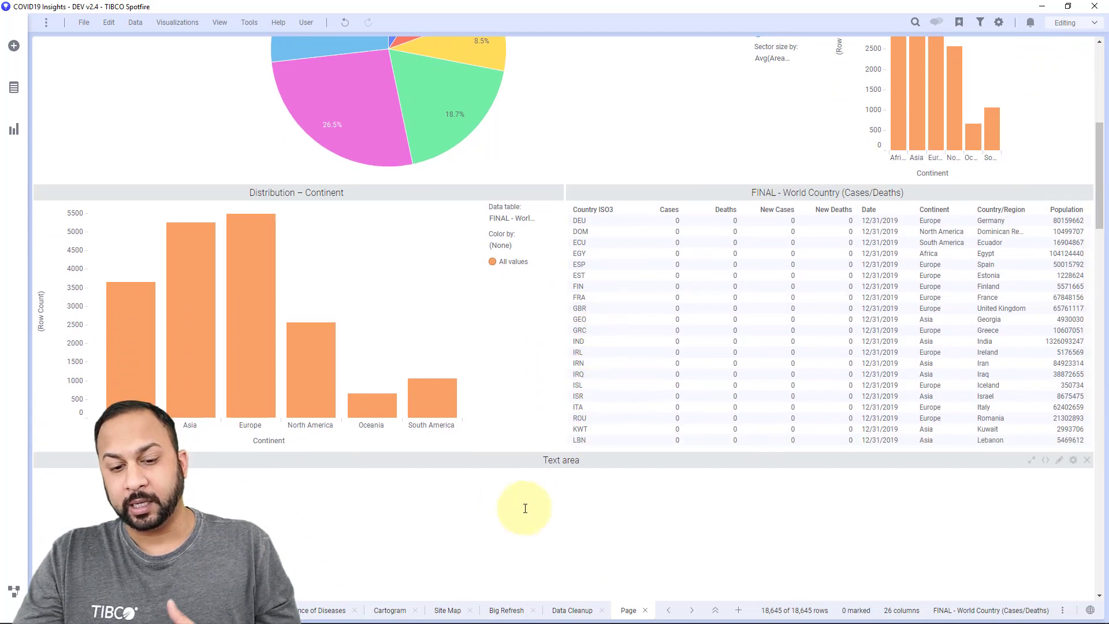
scroll(608, 498, "down", 1)
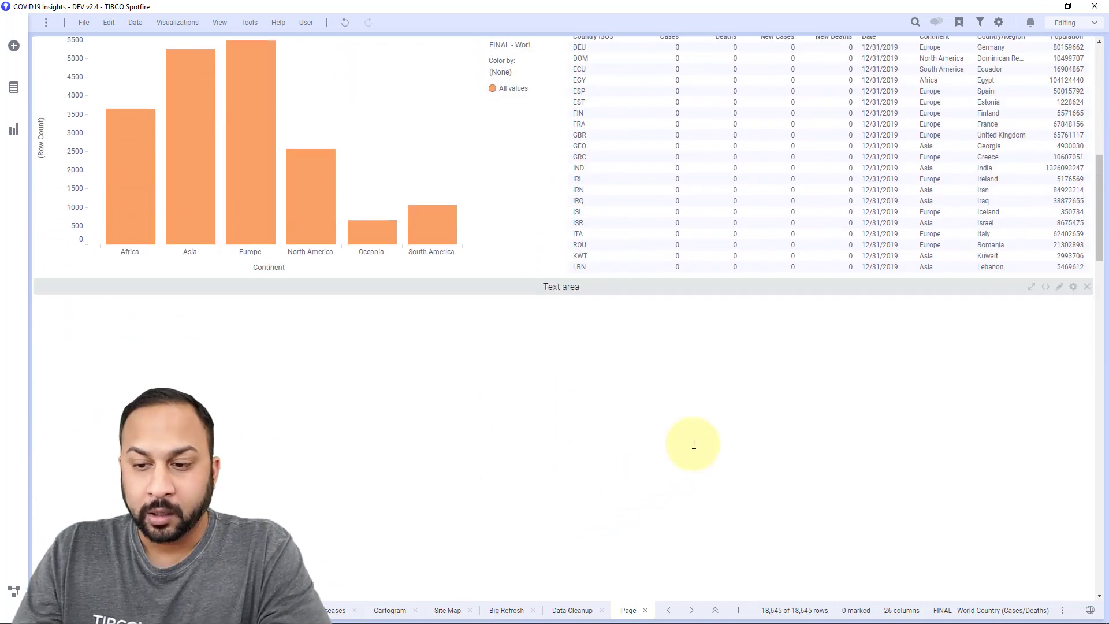
scroll(694, 448, "up", 6)
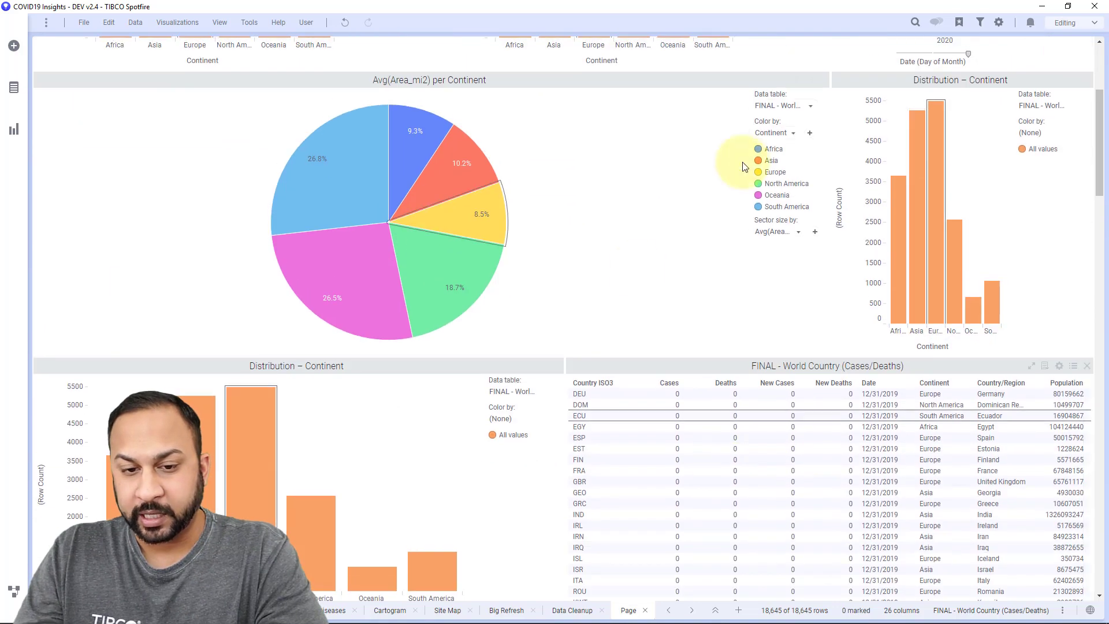
scroll(670, 288, "down", 3)
scroll(696, 324, "up", 7)
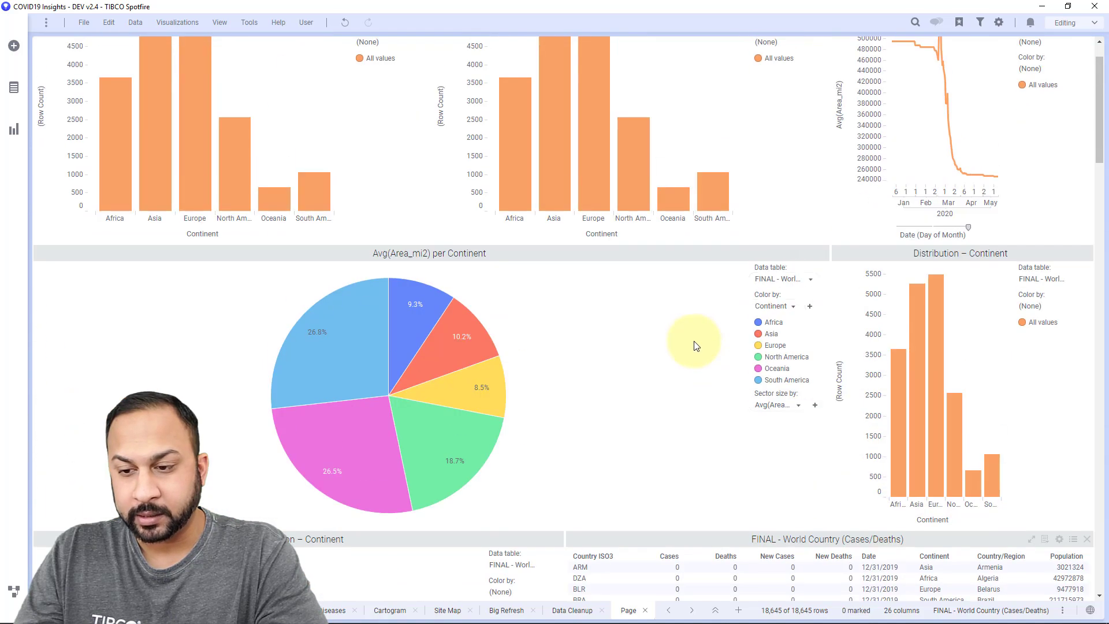
scroll(697, 347, "down", 10)
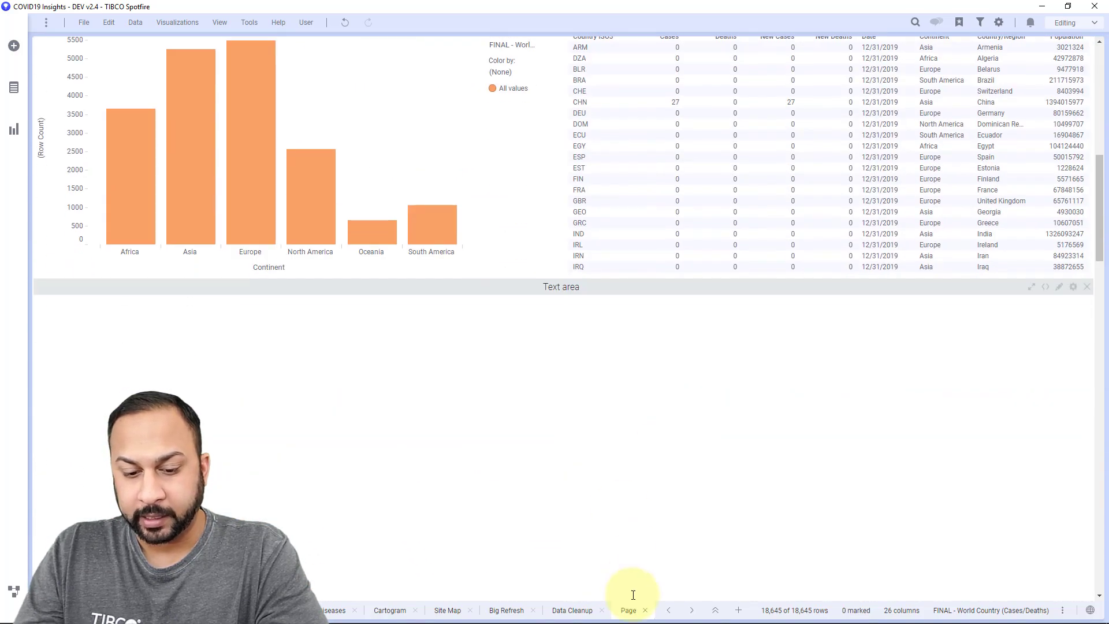
Apply a fixed page size of width under 1167 and height under 1200 to Page.
right_click(629, 616)
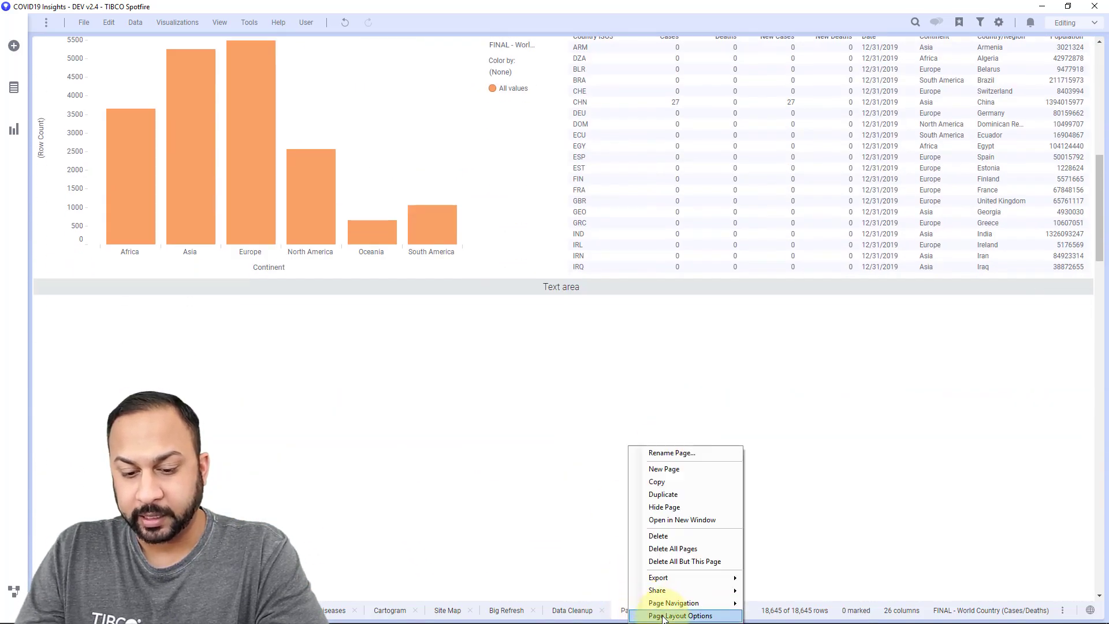
left_click(663, 615)
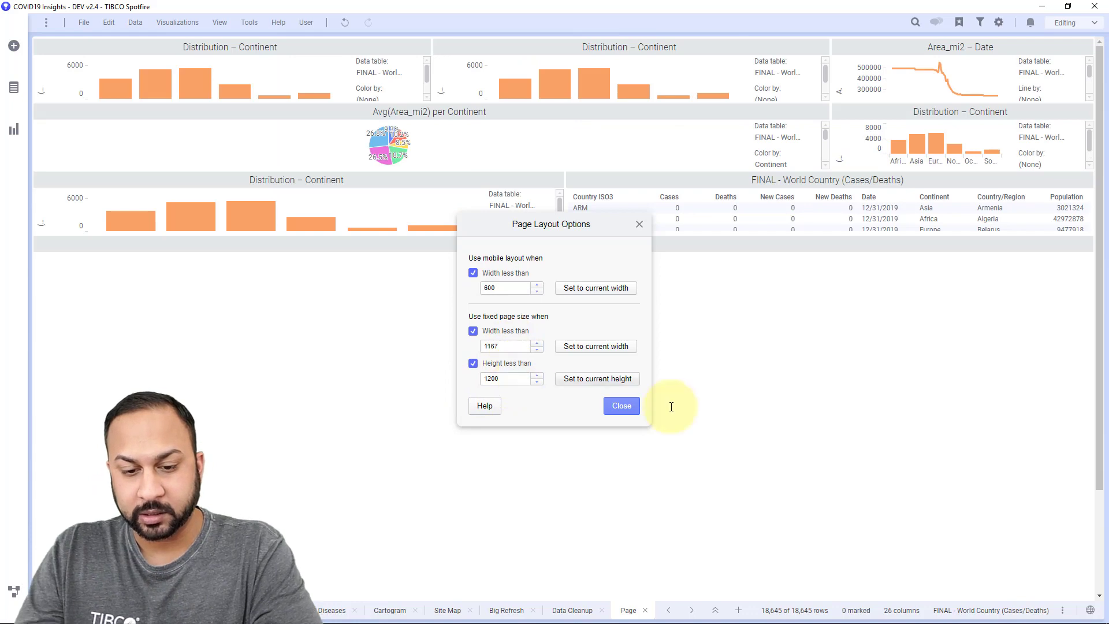
left_click(623, 406)
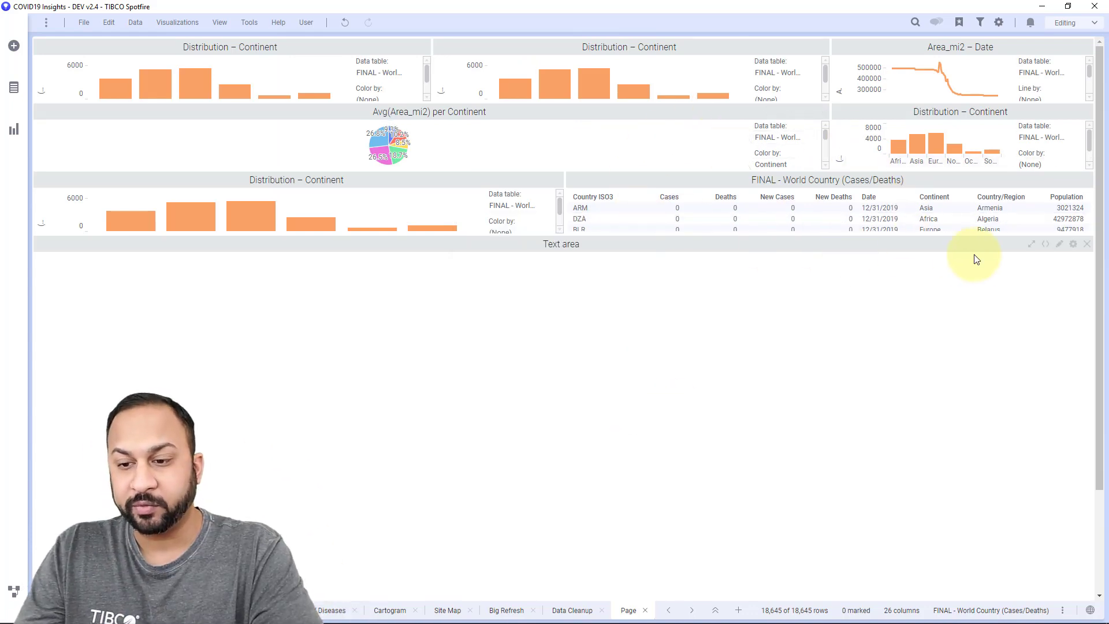
Close the Text area, then enlarge the pie chart row, top Distribution charts and Area_mi2 chart.
left_click(1087, 244)
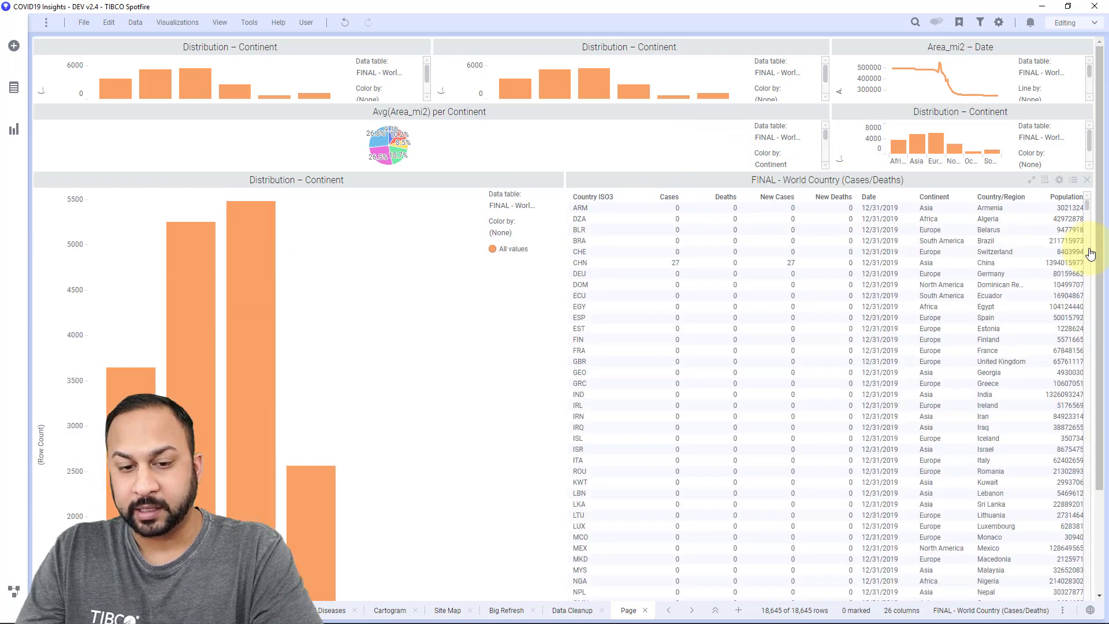
left_click_drag(709, 169, 742, 442)
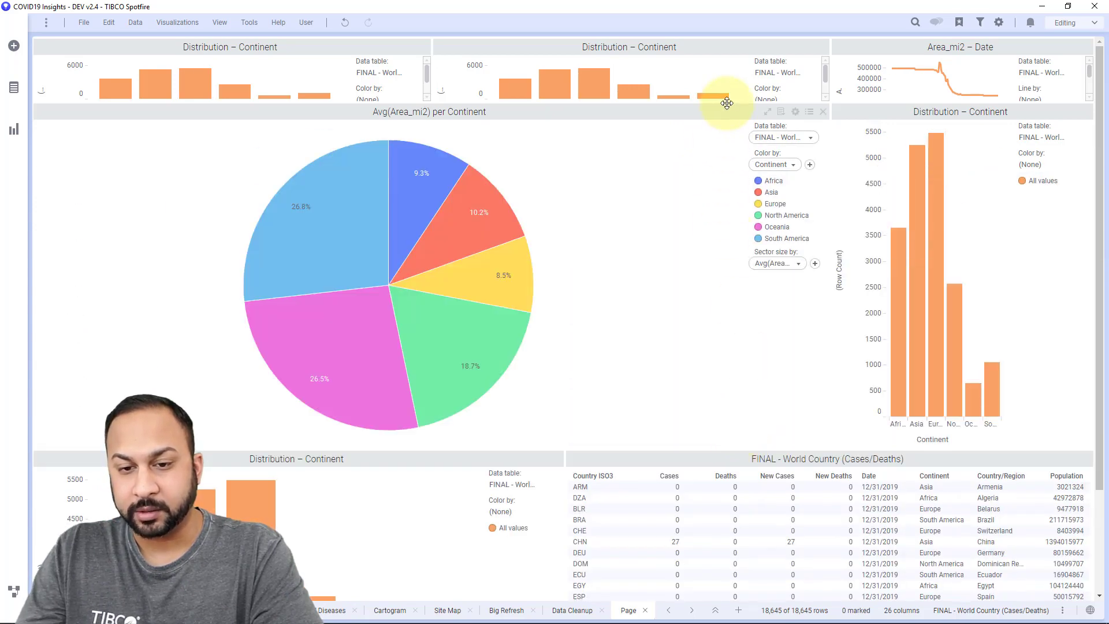
left_click_drag(727, 103, 736, 218)
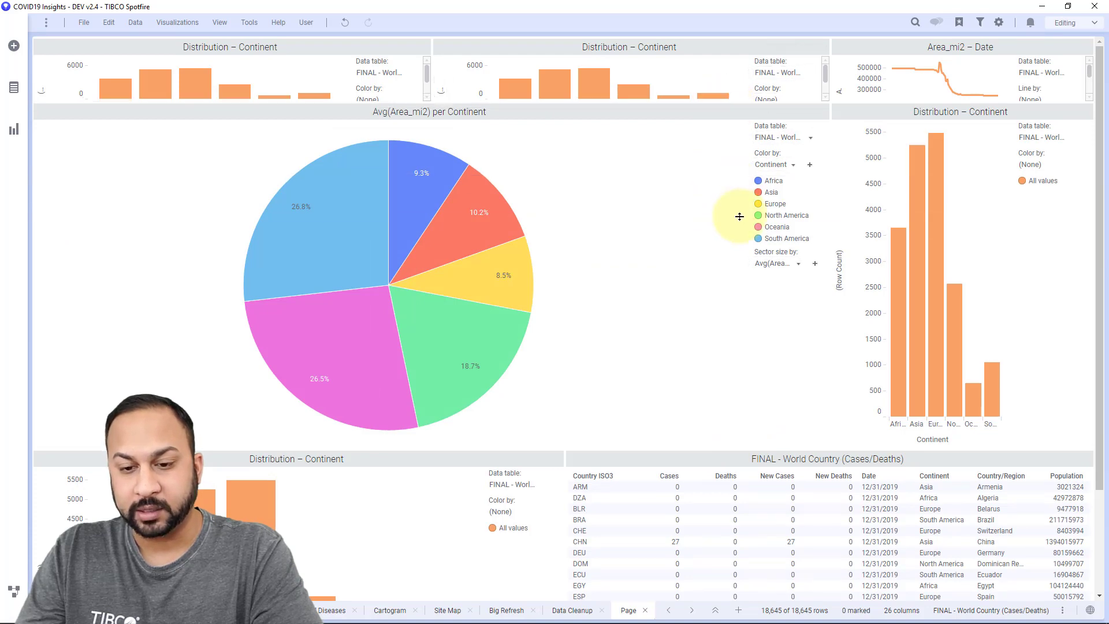
left_click_drag(868, 102, 855, 276)
scroll(666, 299, "down", 3)
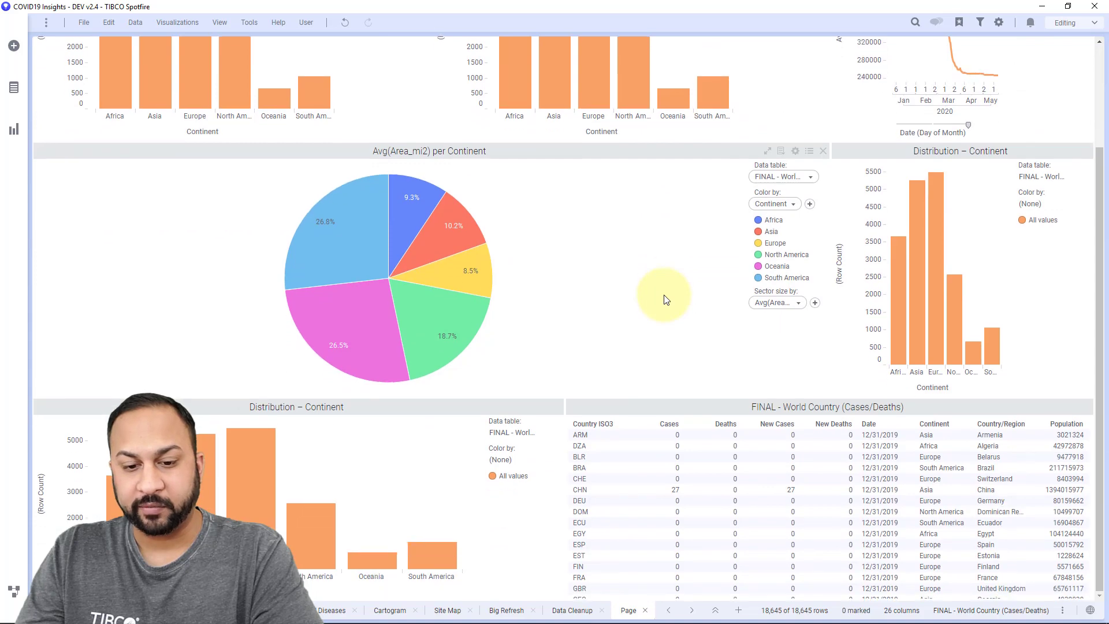
scroll(664, 303, "up", 3)
scroll(653, 315, "down", 3)
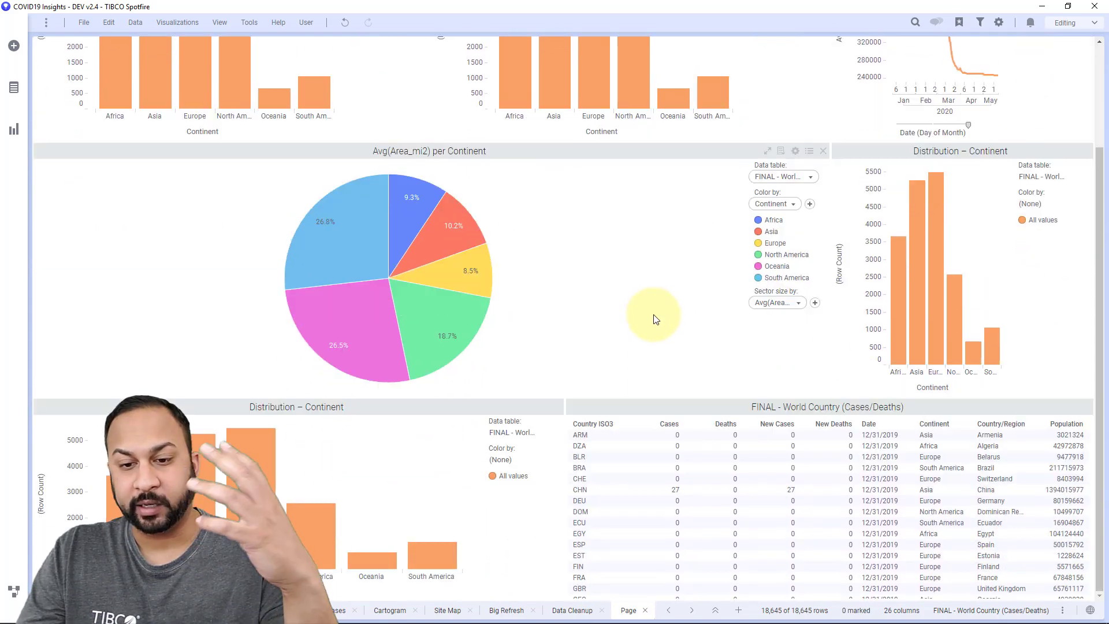
scroll(654, 331, "up", 3)
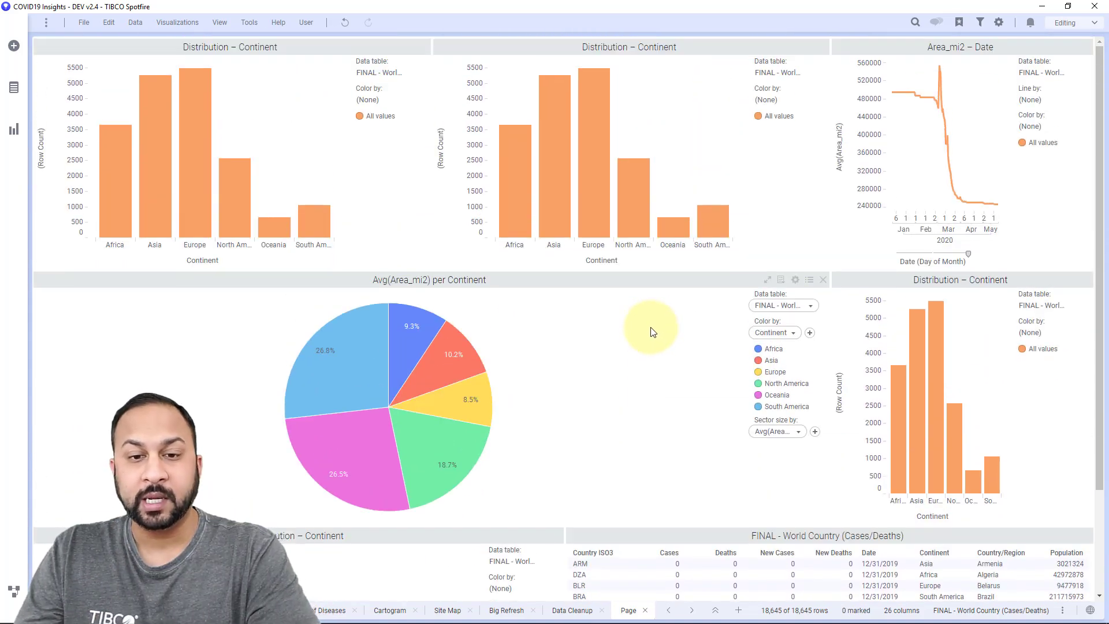